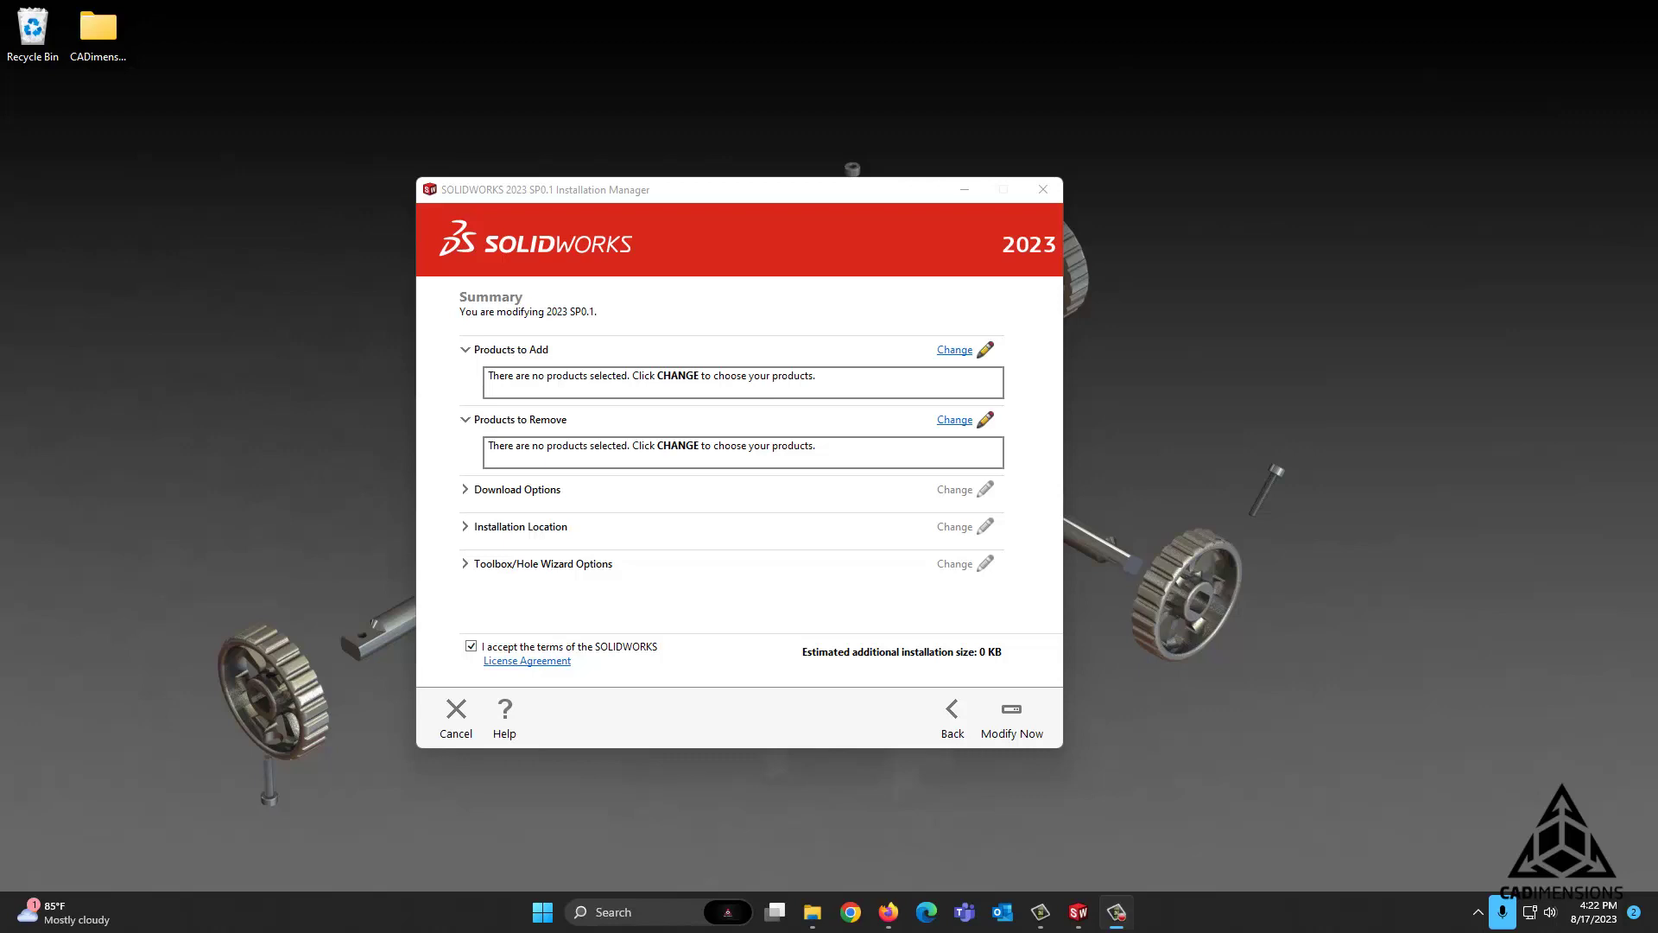
# - Start modifying the installation from the Summary page, which raises the 'source folder is not versioned properly' warning
pyautogui.click(1010, 719)
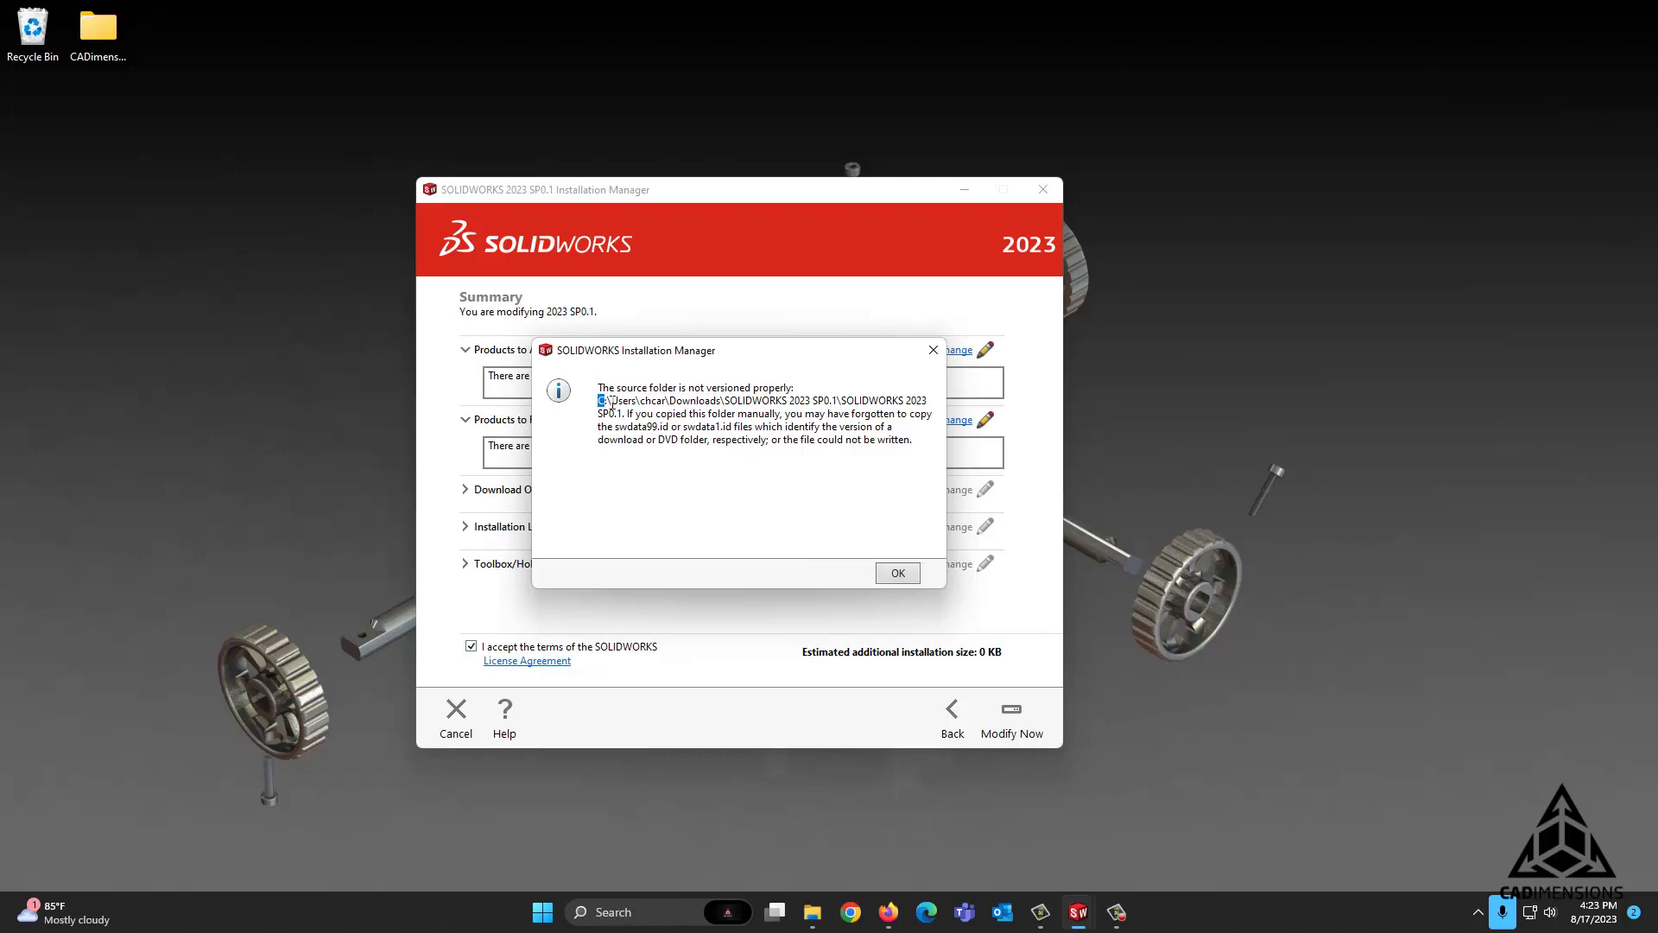
# - Paste the warning's source path into File Explorer's address bar and confirm the nested SOLIDWORKS 2023 SP0.1 folder is missing
pyautogui.moveTo(600, 401); pyautogui.dragTo(625, 422)
pyautogui.hotkey('ctrl', 'c')
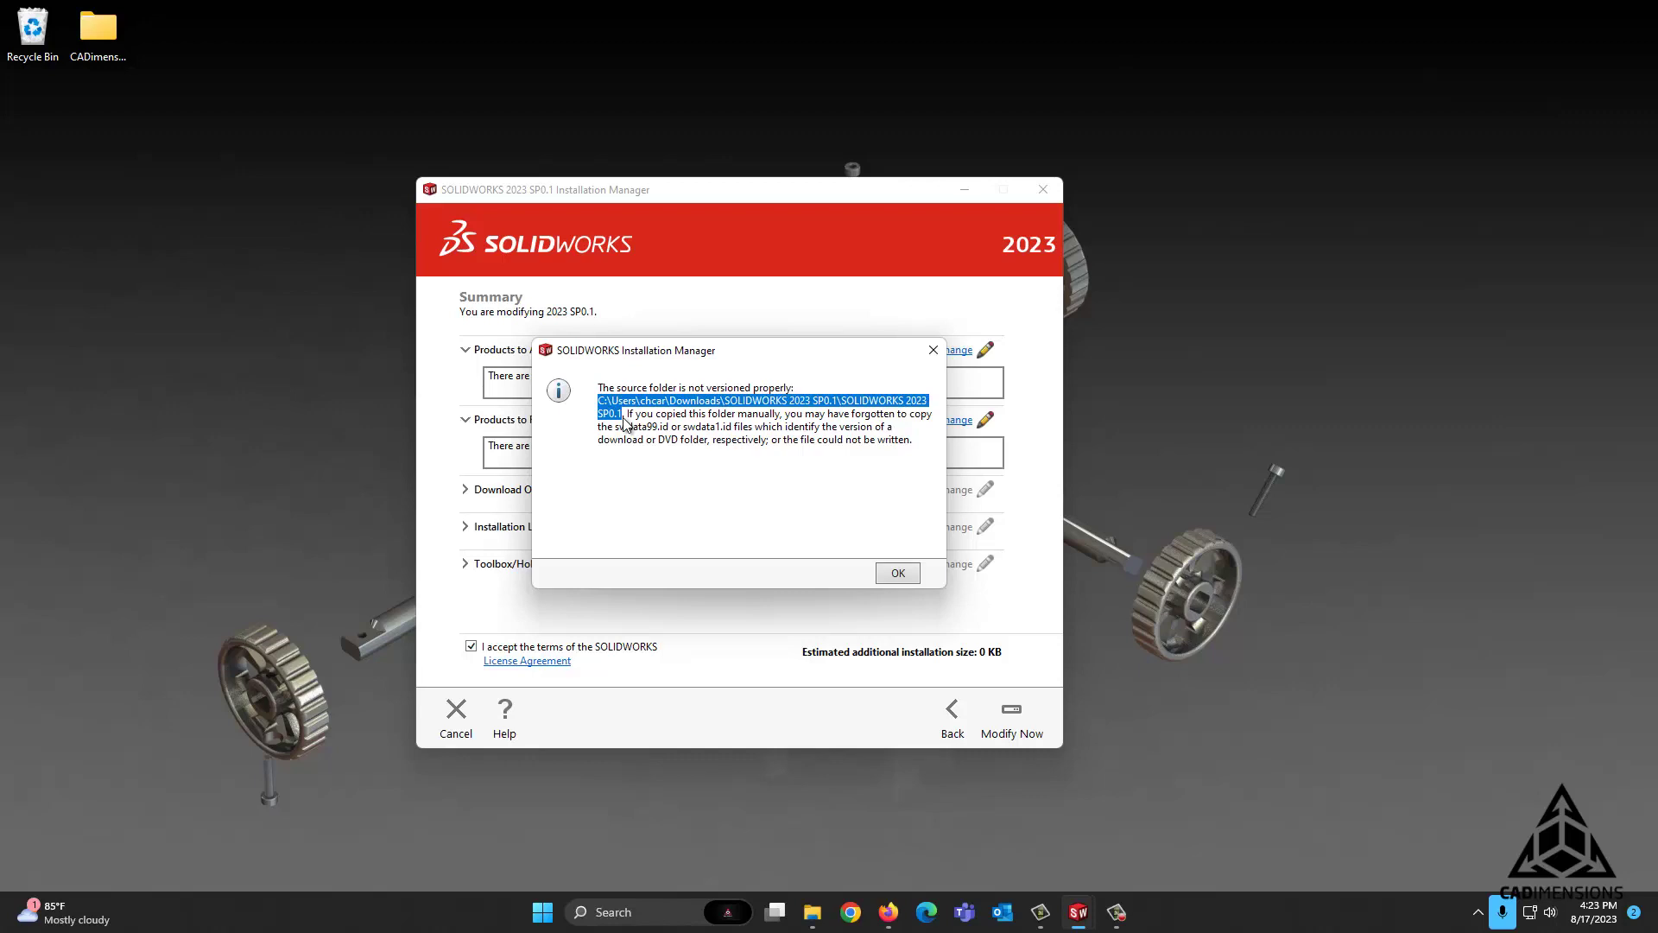
pyautogui.click(812, 922)
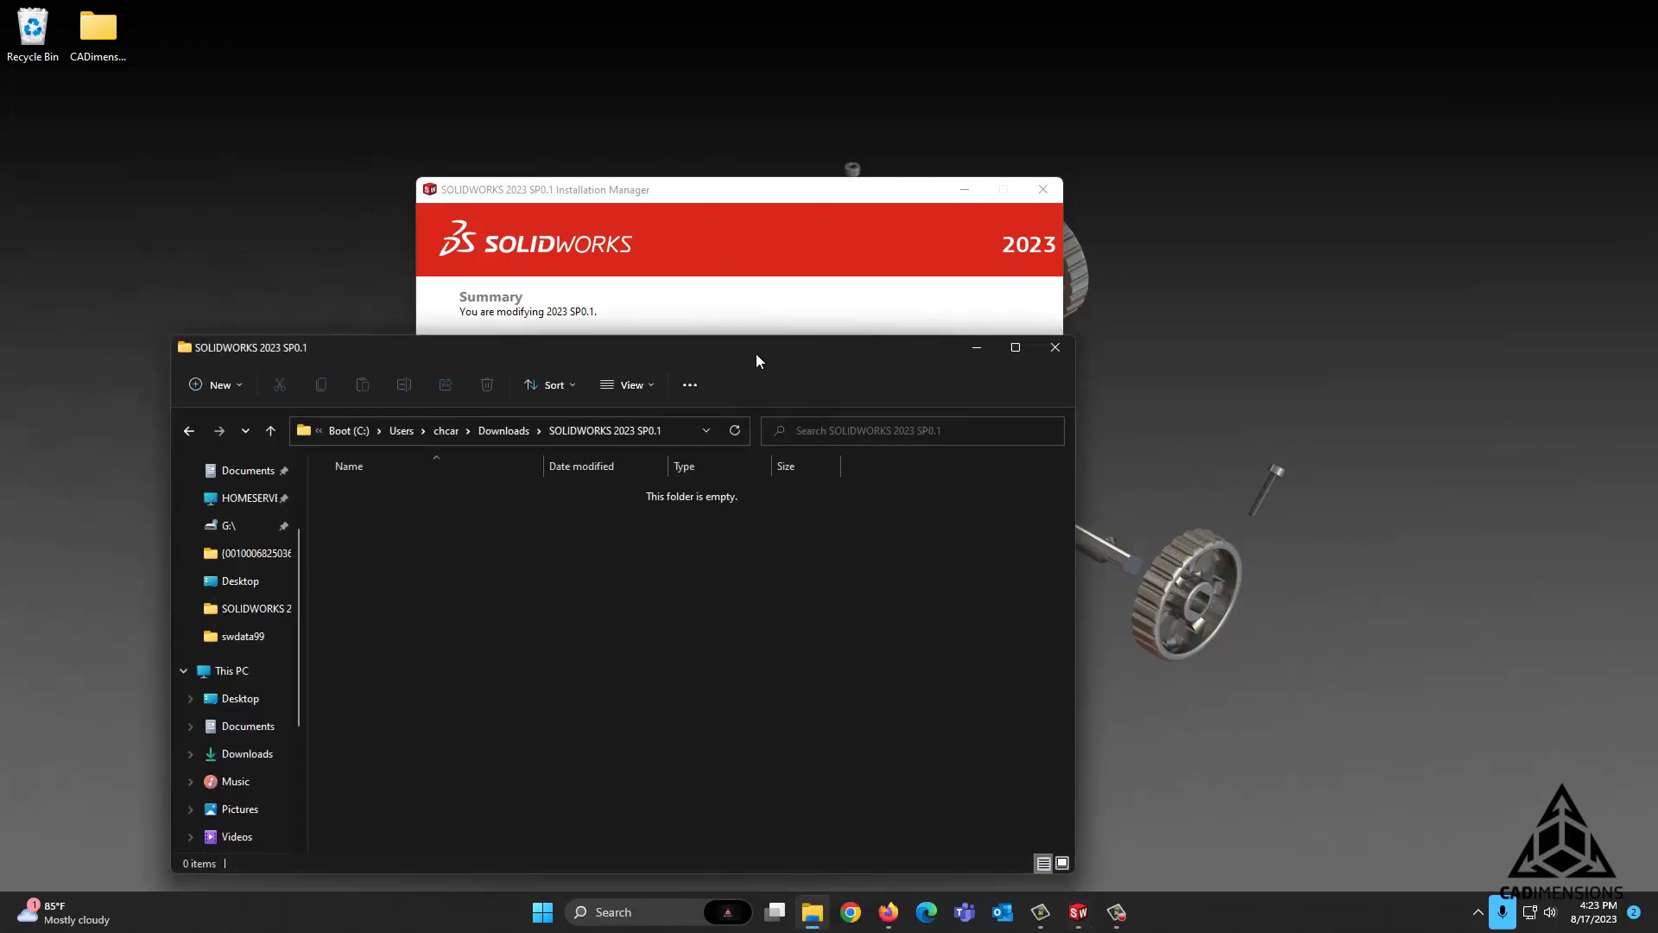
pyautogui.moveTo(755, 354); pyautogui.dragTo(867, 319)
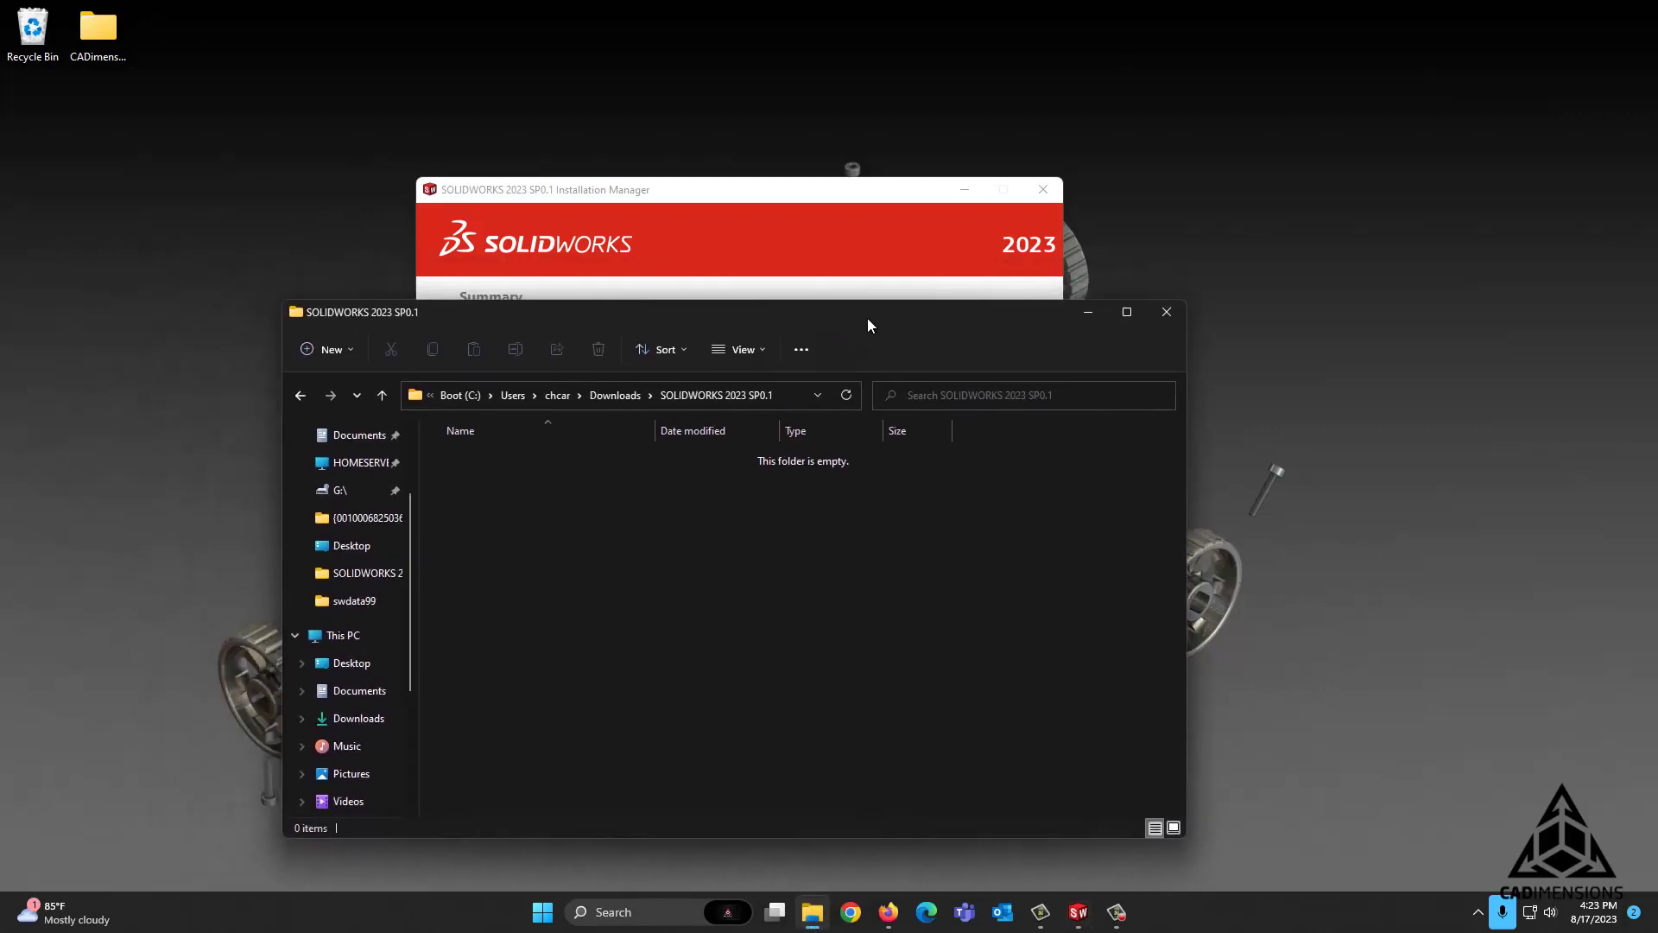
pyautogui.click(791, 395)
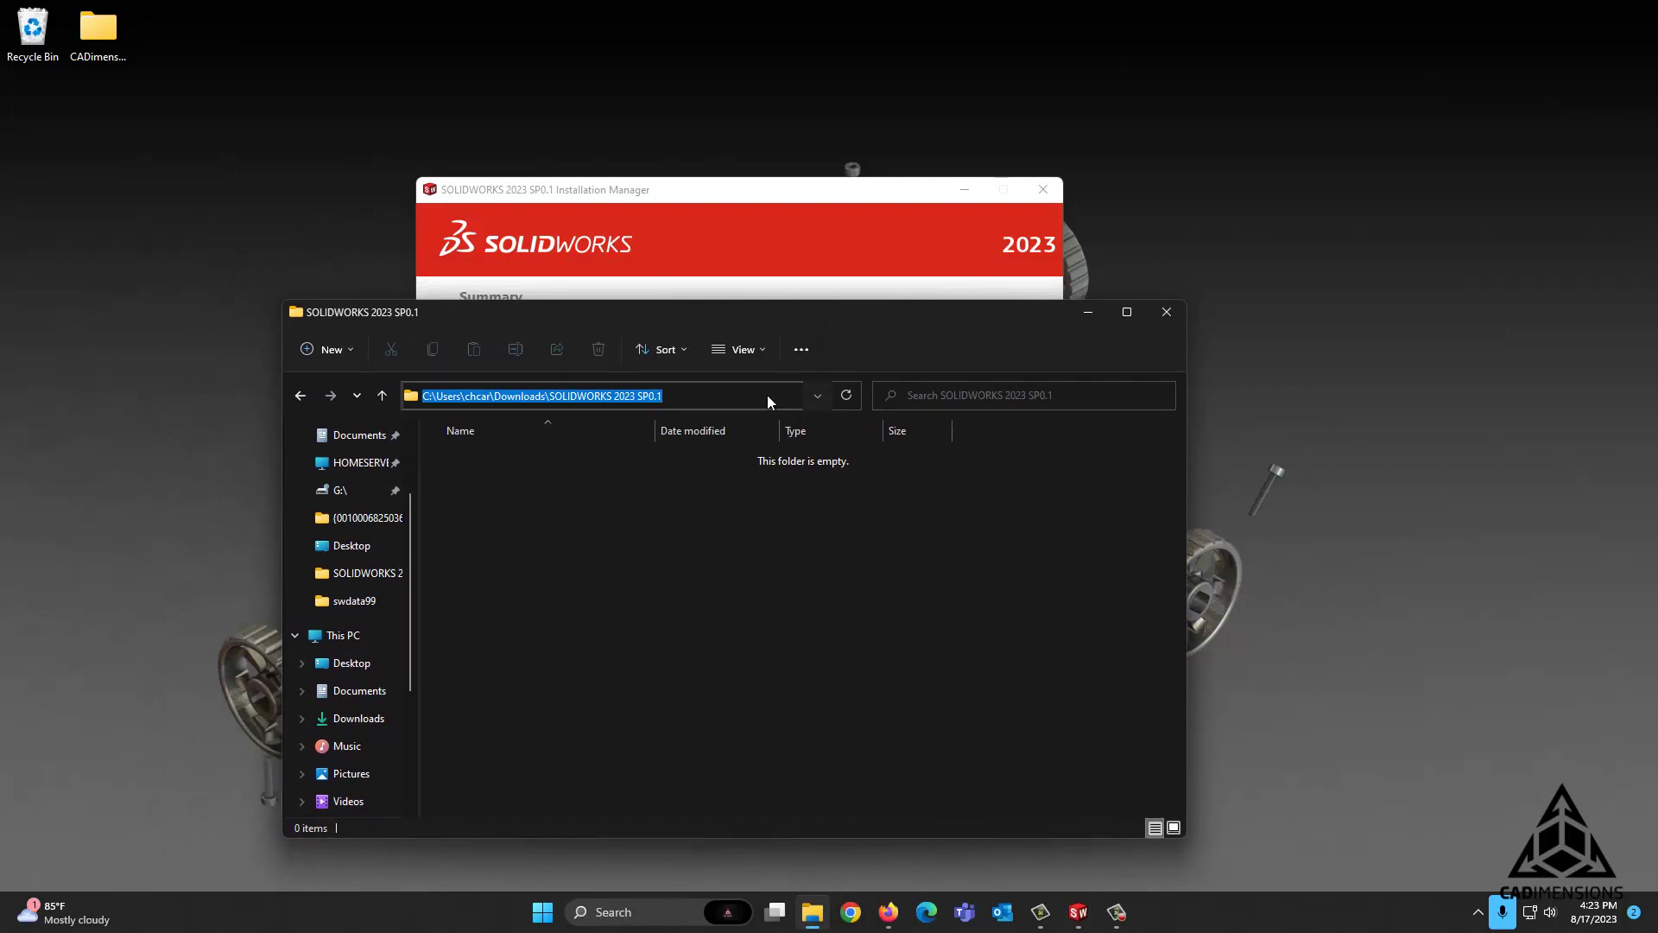
pyautogui.rightClick(766, 396)
pyautogui.click(843, 472)
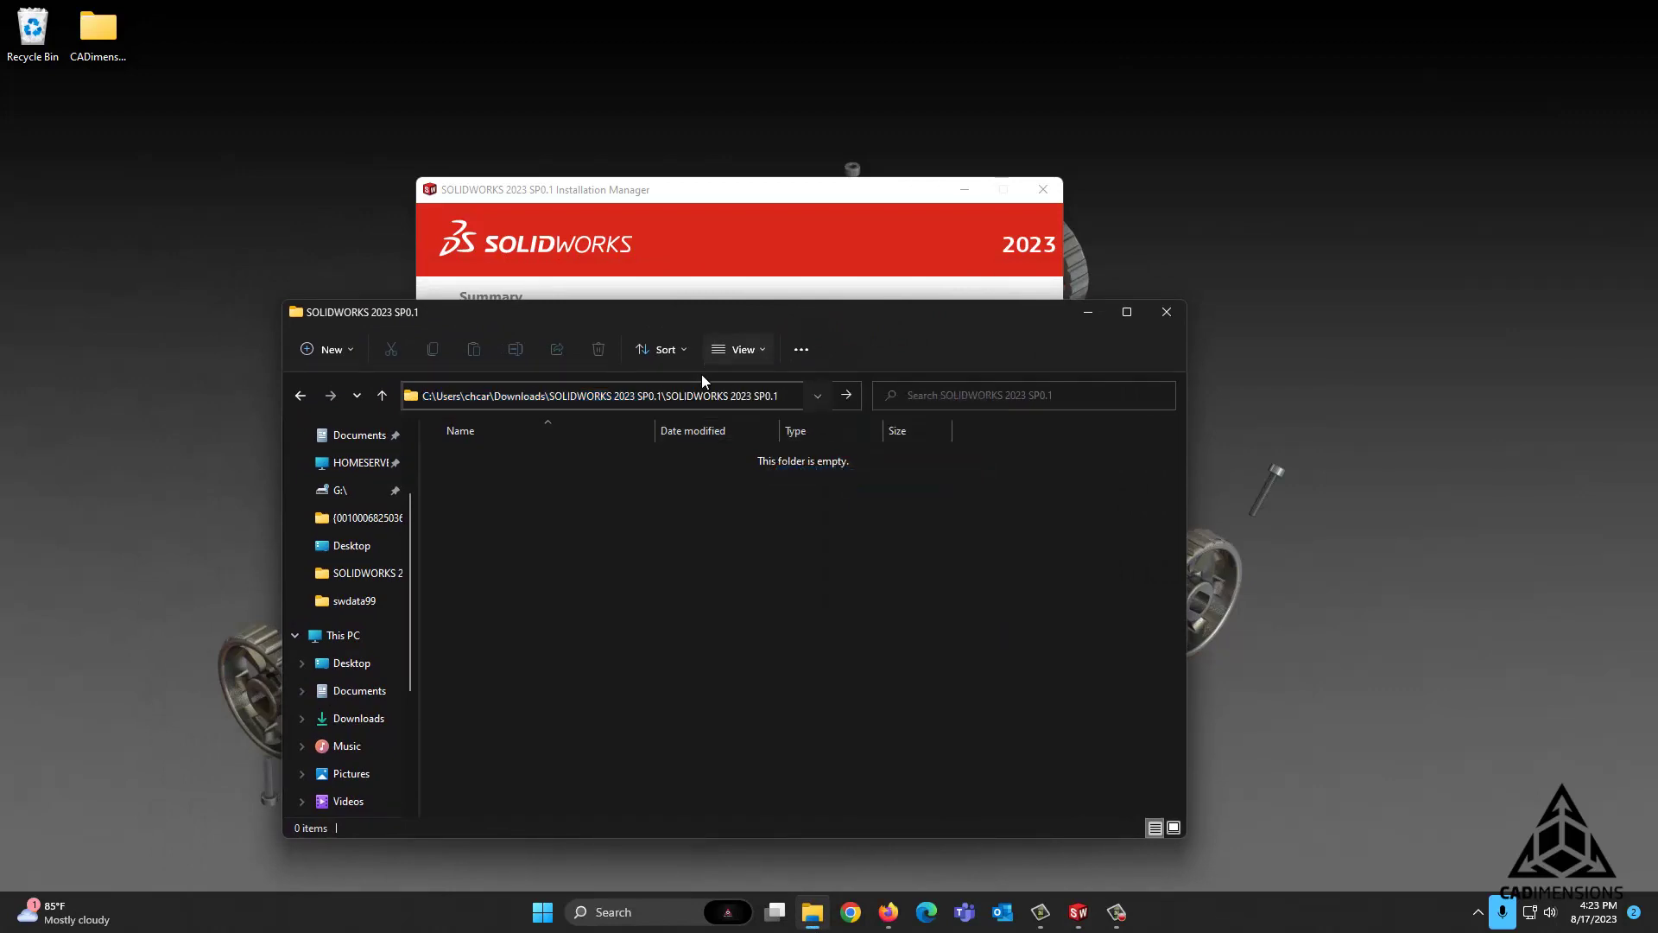
pyautogui.press('Return')
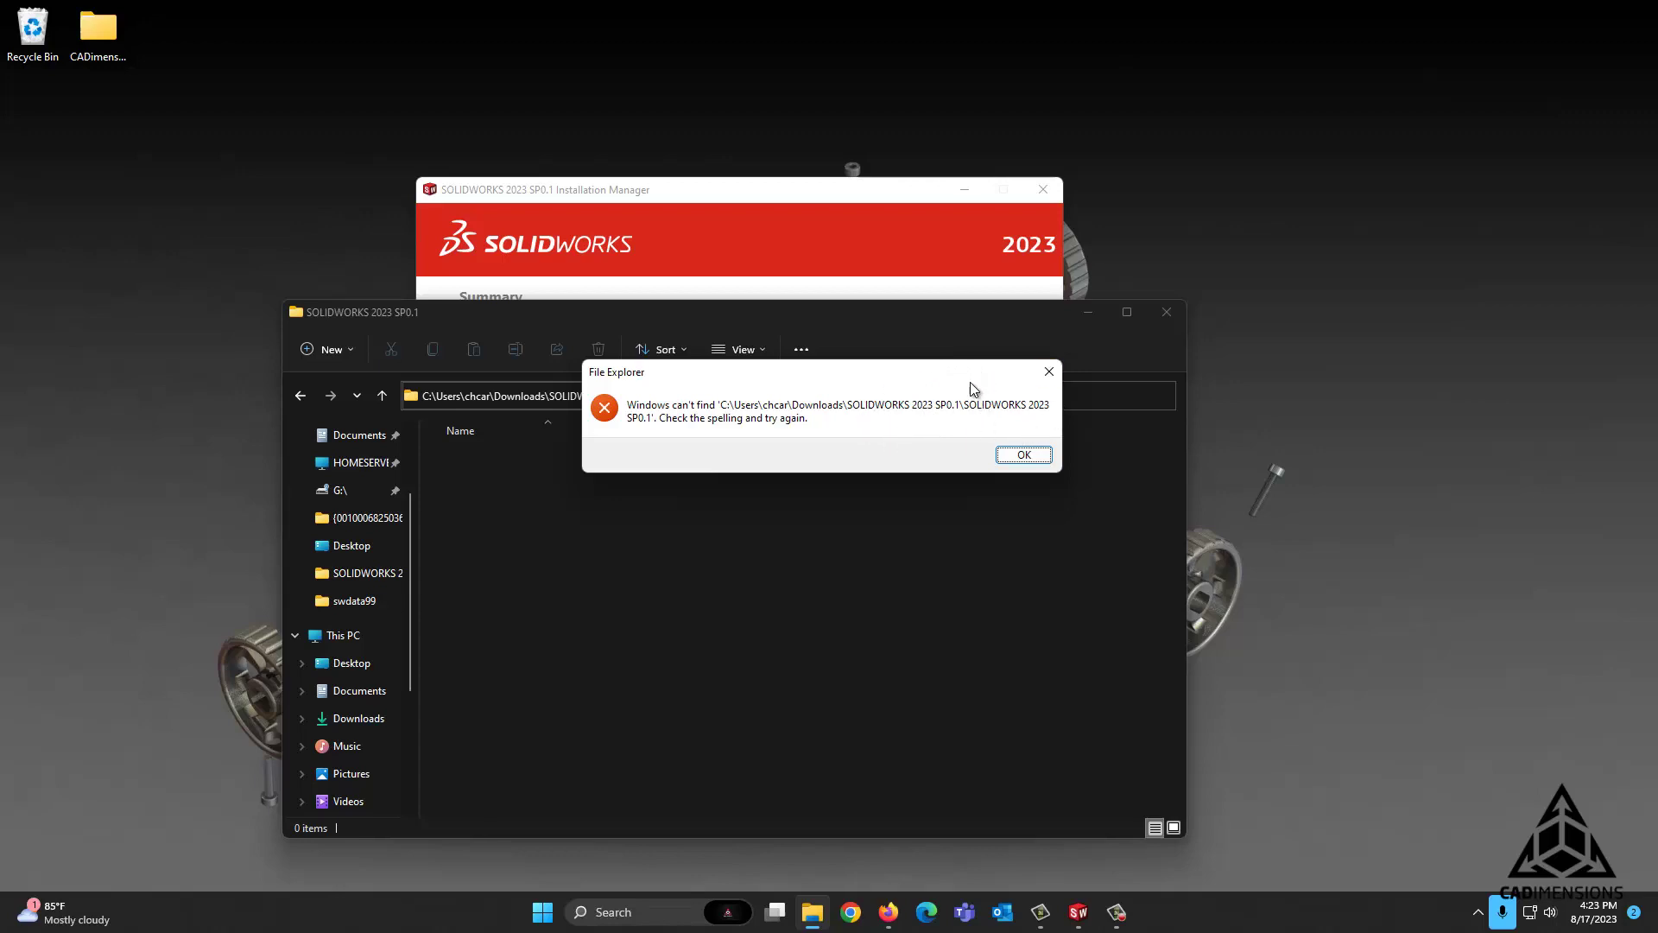
# - Create a new folder named SOLIDWORKS 2023 SP0.1 inside the existing SP0.1 folder and open it
pyautogui.click(1028, 461)
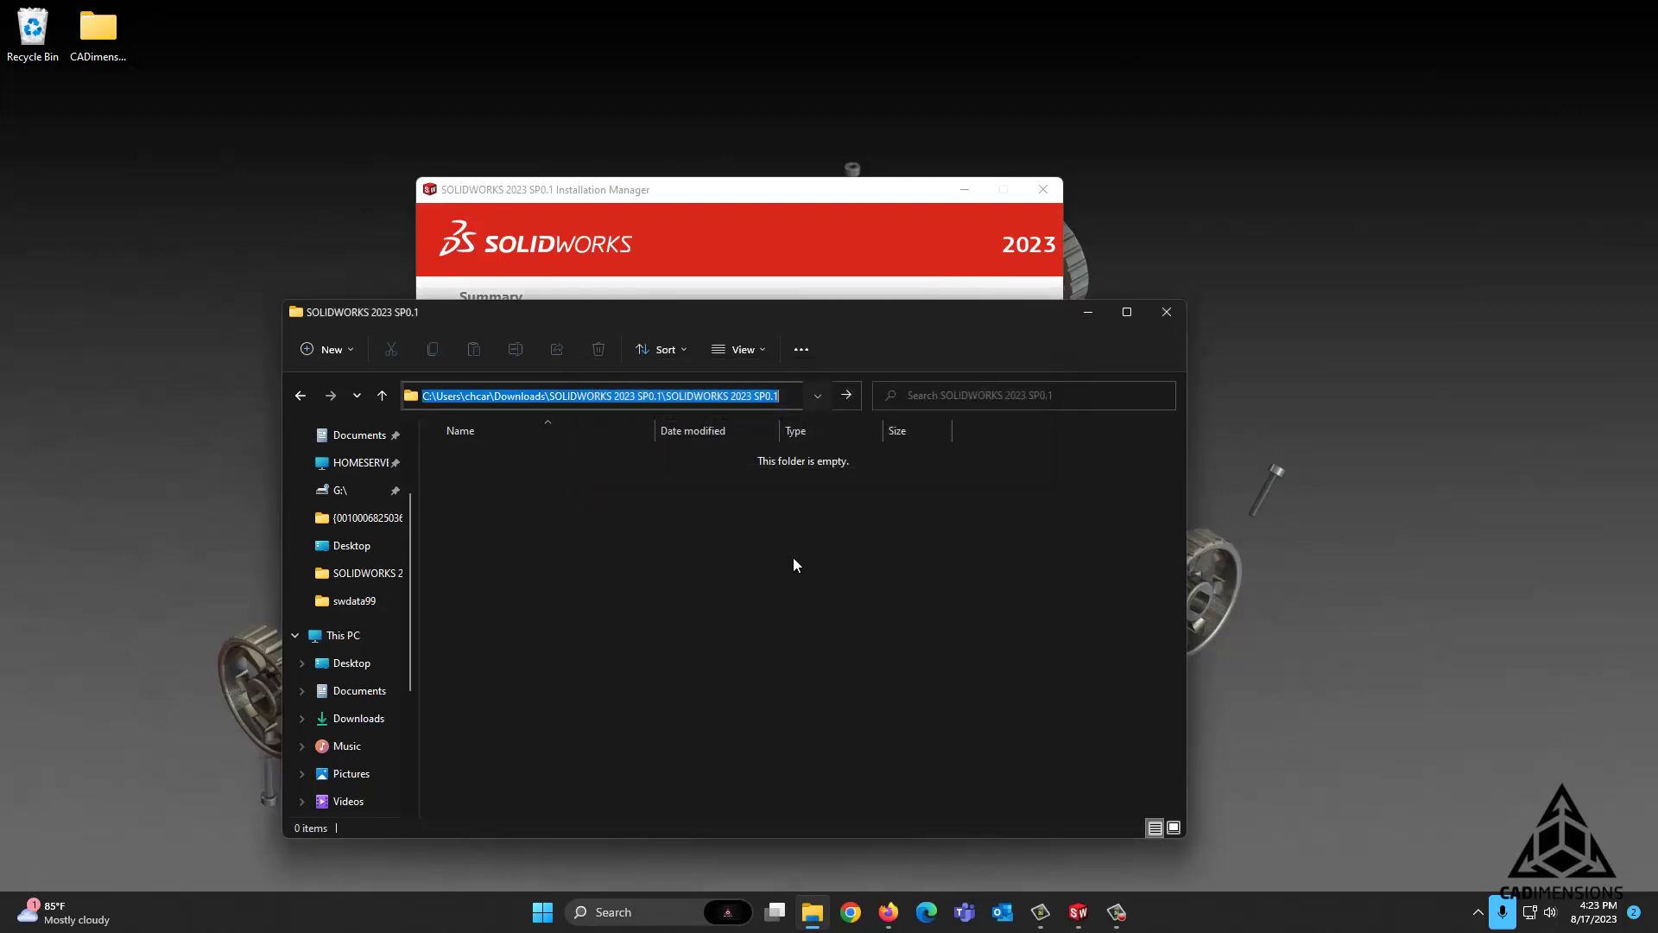
pyautogui.click(585, 517)
pyautogui.rightClick(584, 516)
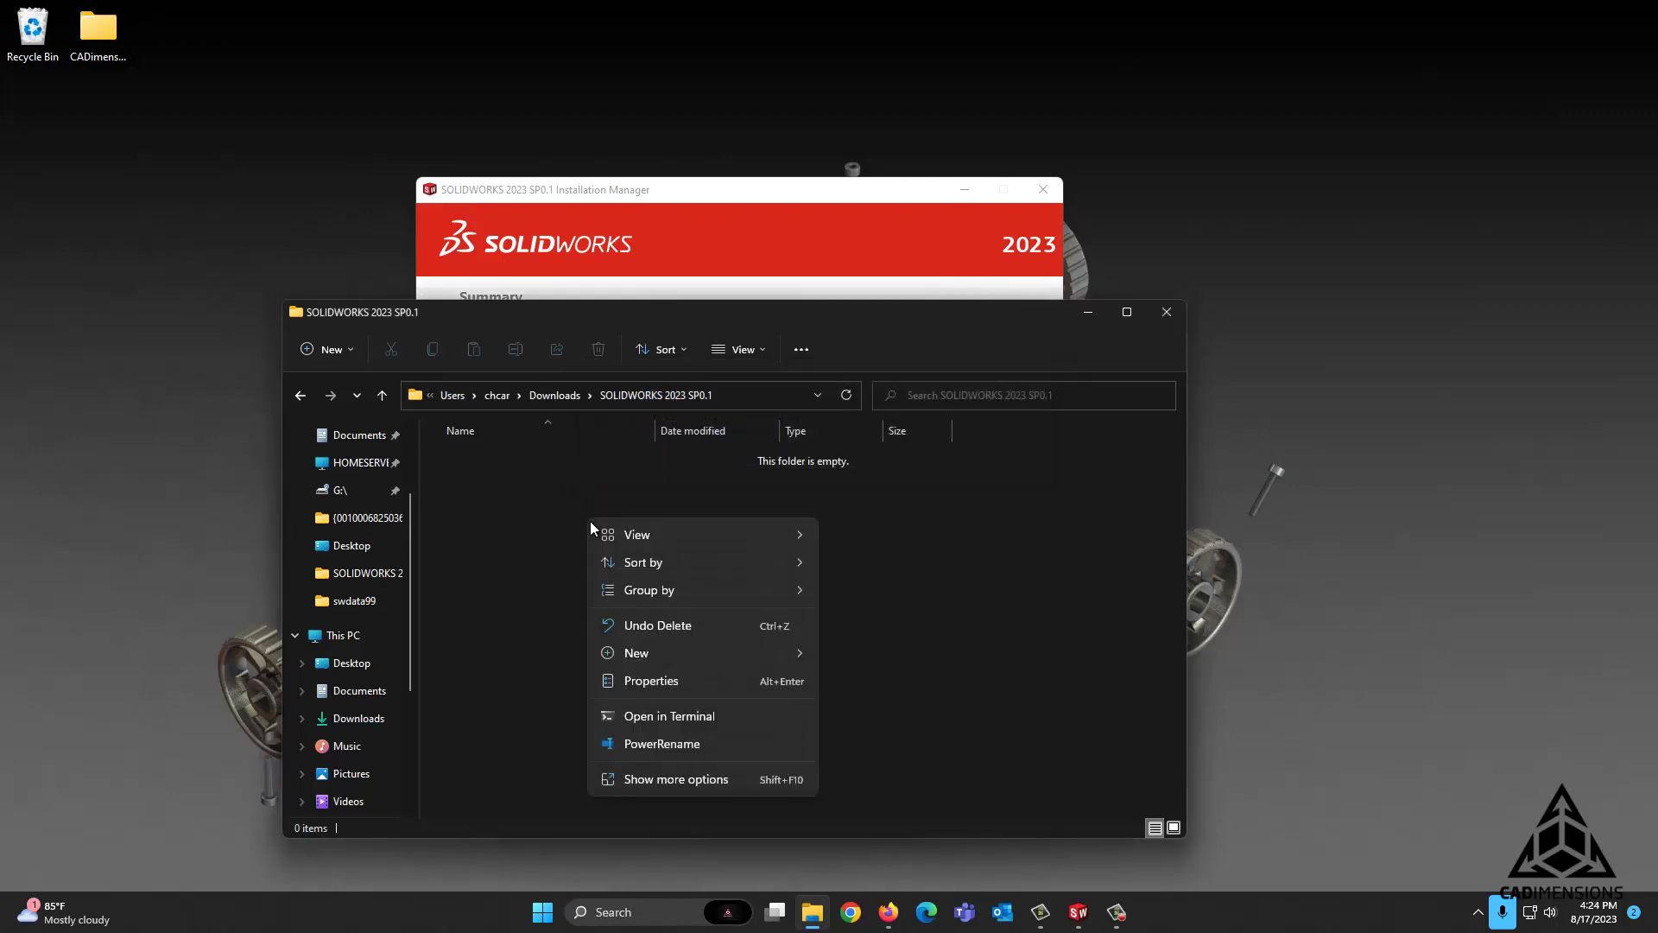
pyautogui.moveTo(697, 652)
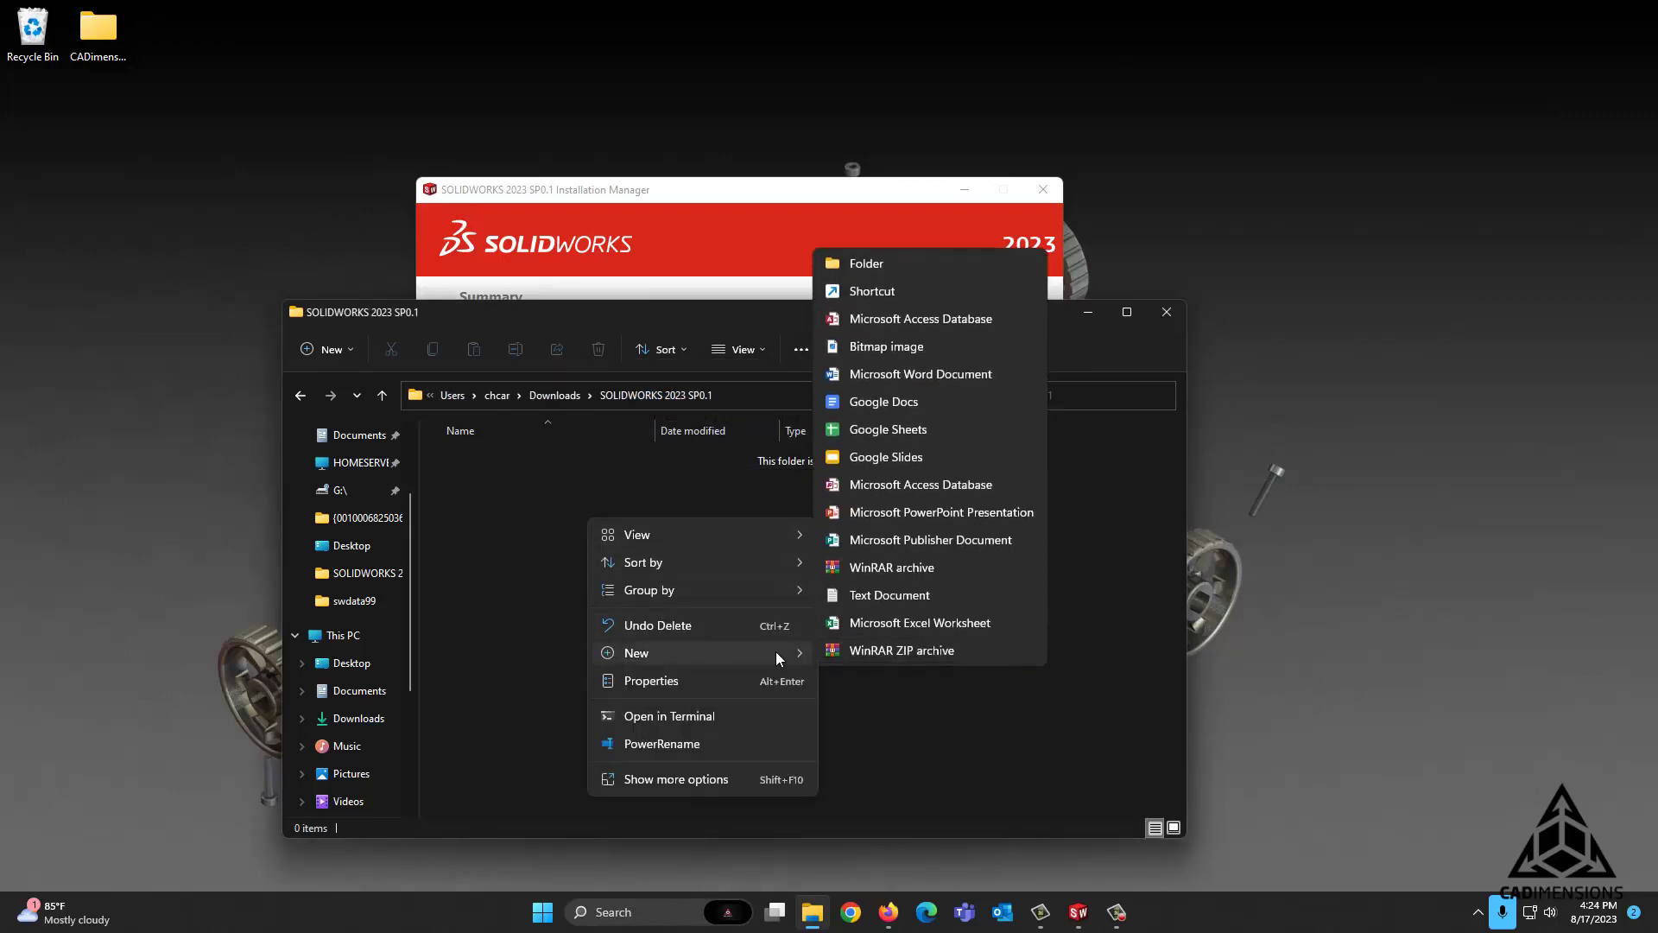
pyautogui.click(957, 266)
pyautogui.write('SOLID')
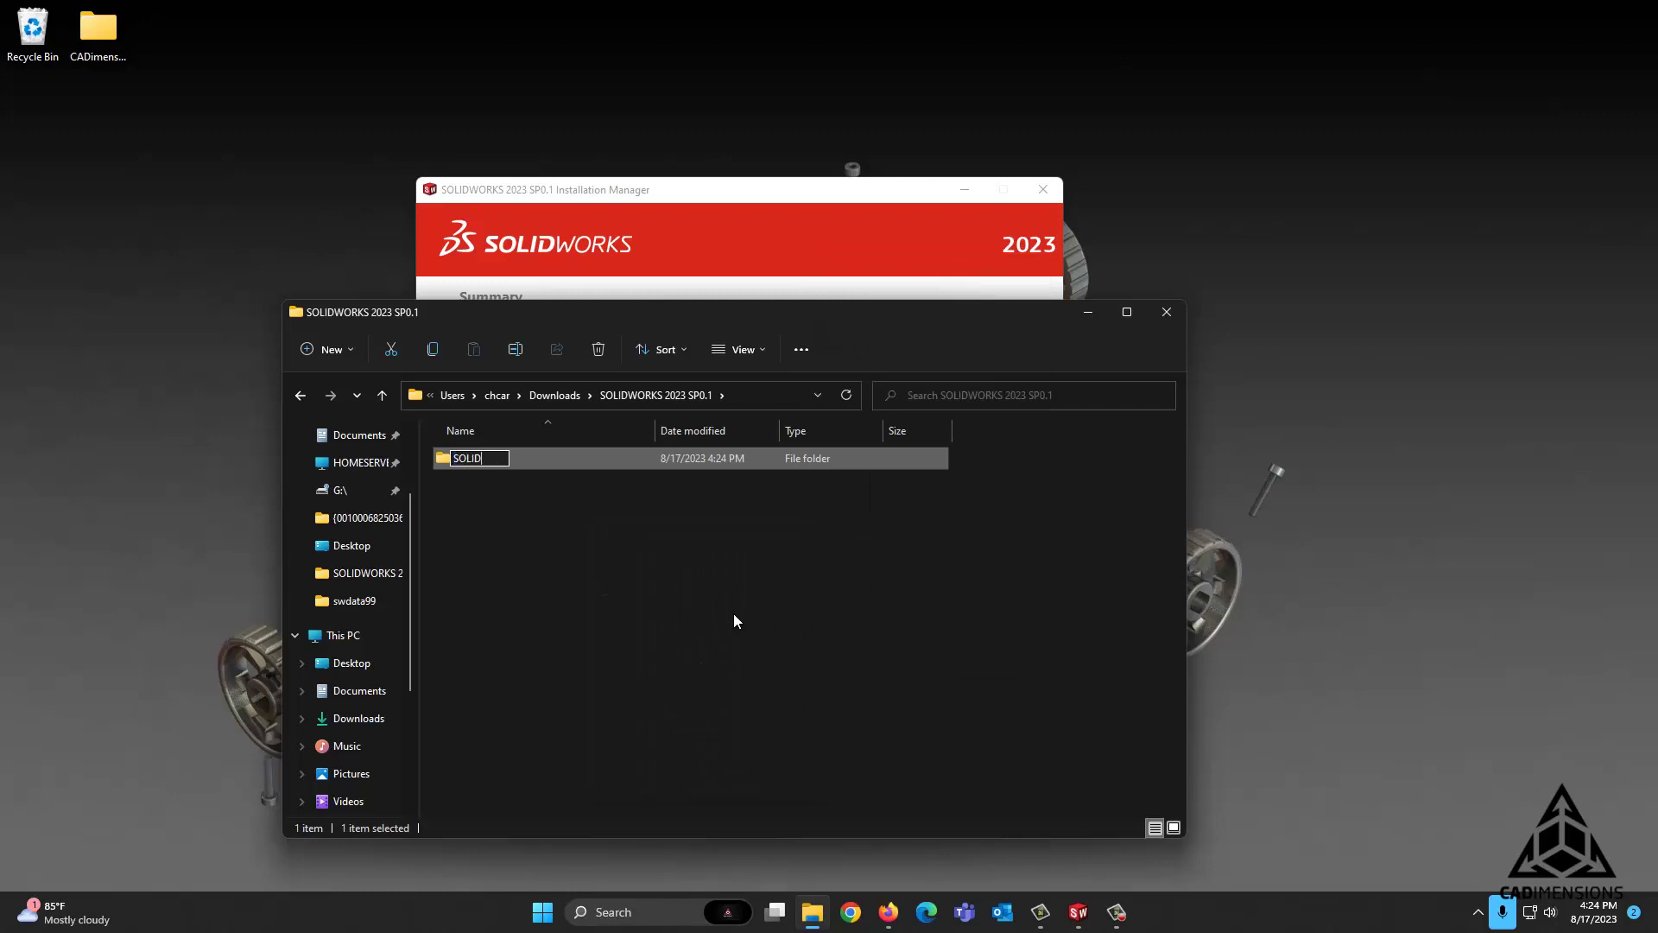
pyautogui.write('WORKS 202')
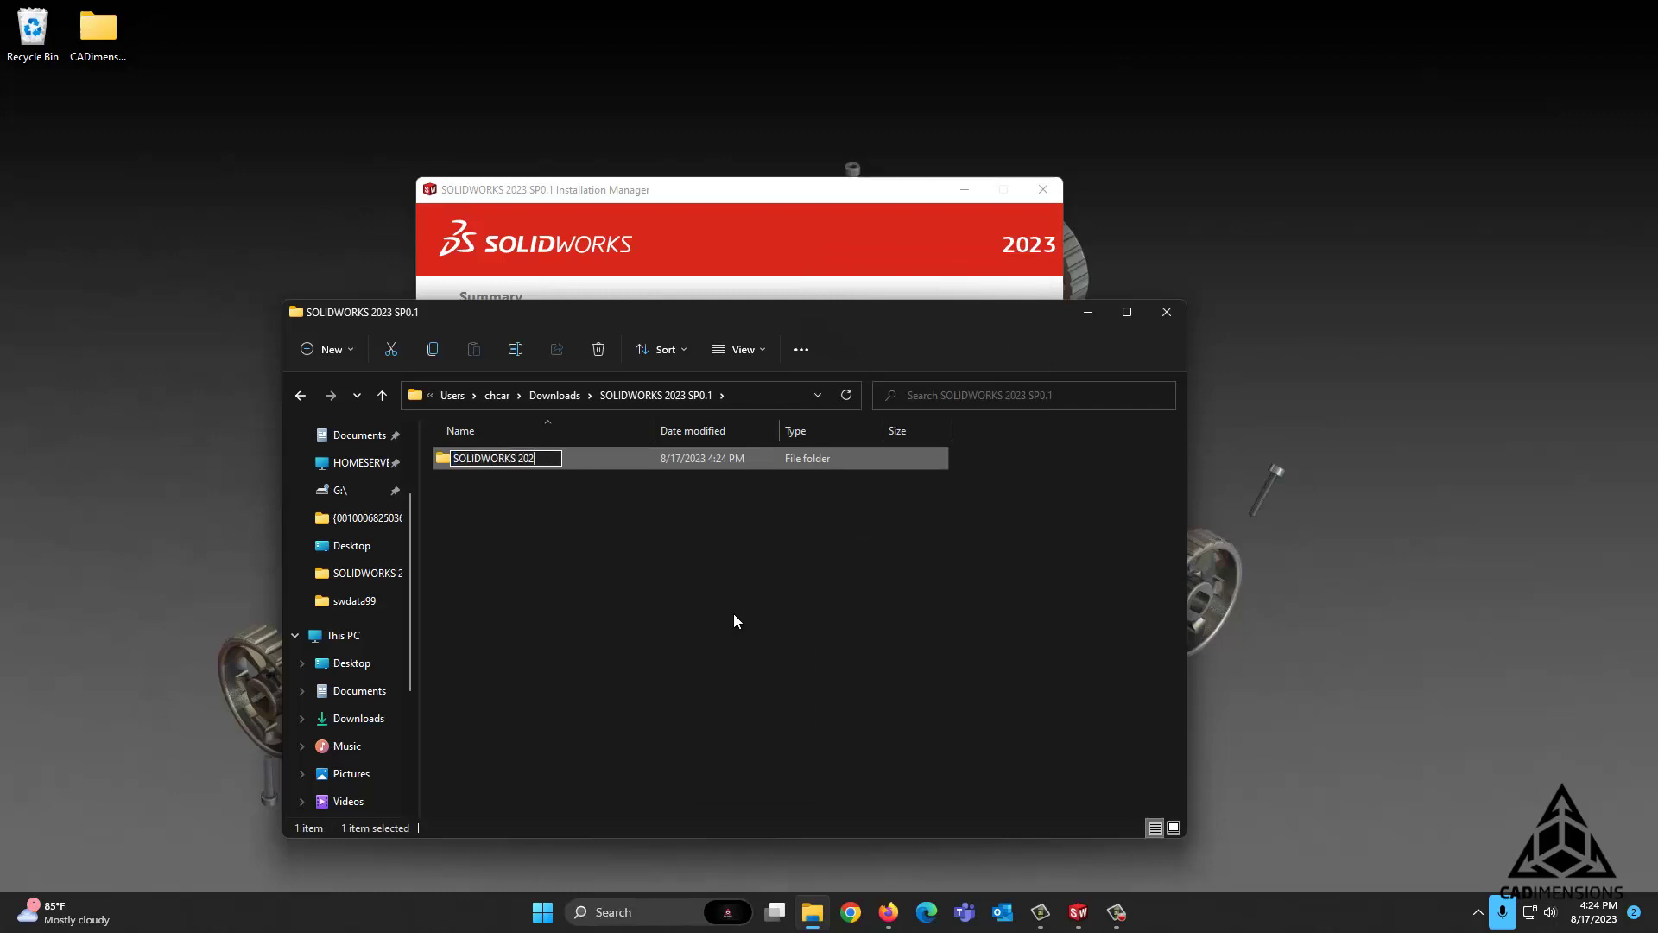
pyautogui.write('3 SP0.1')
pyautogui.press('Return')
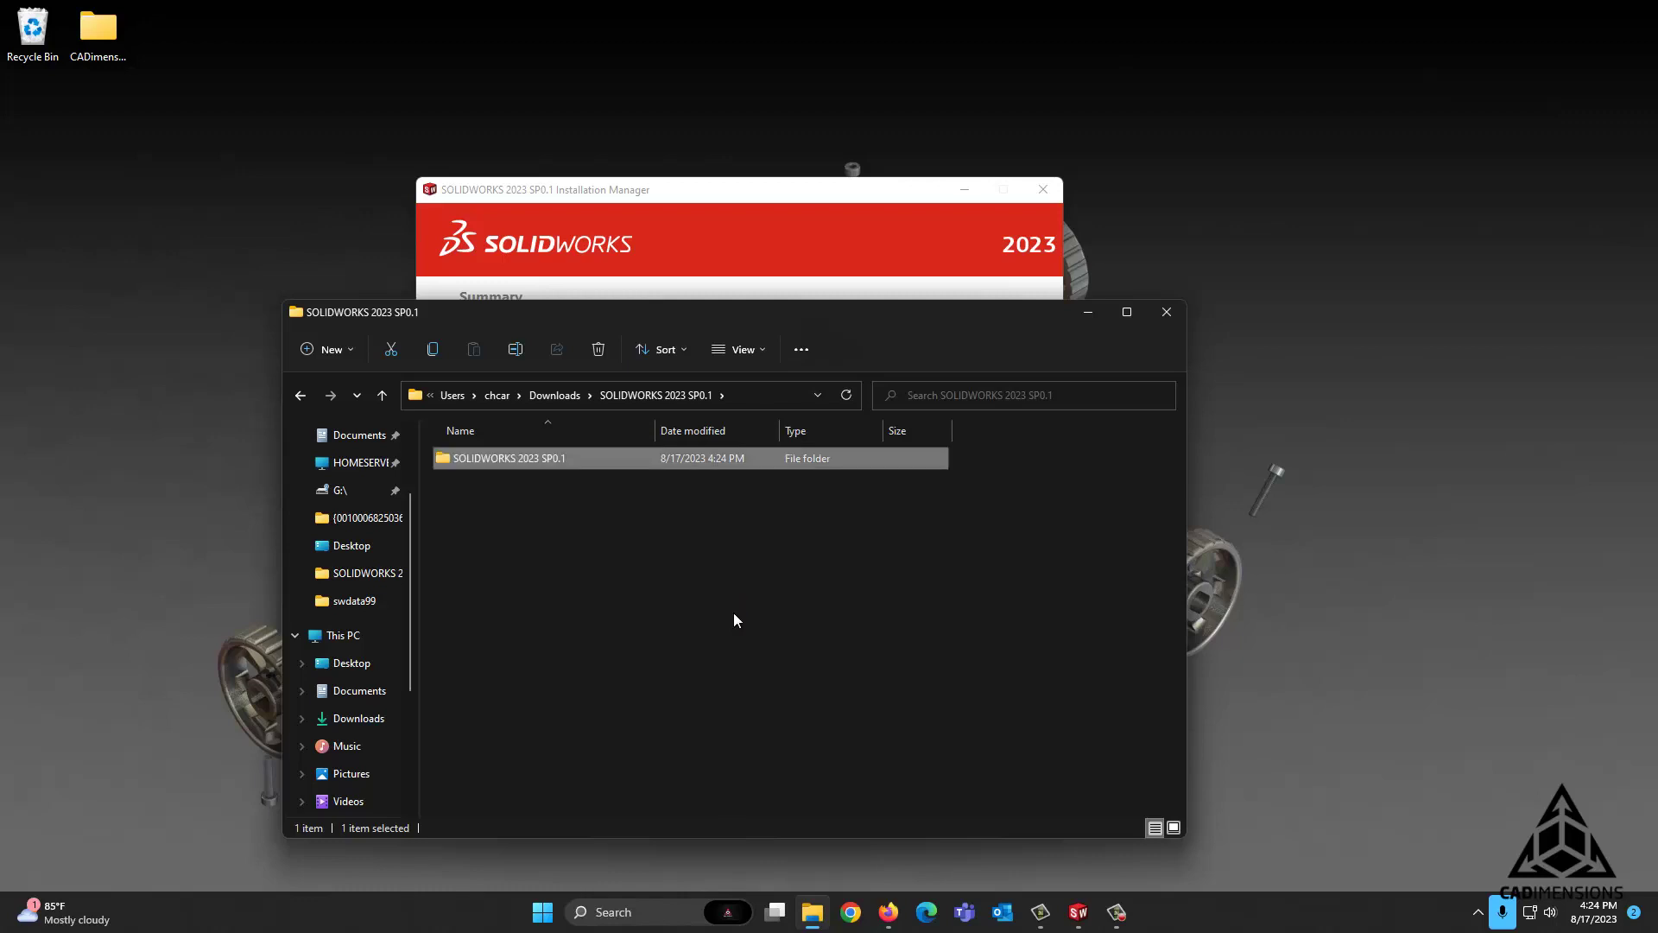
pyautogui.doubleClick(602, 460)
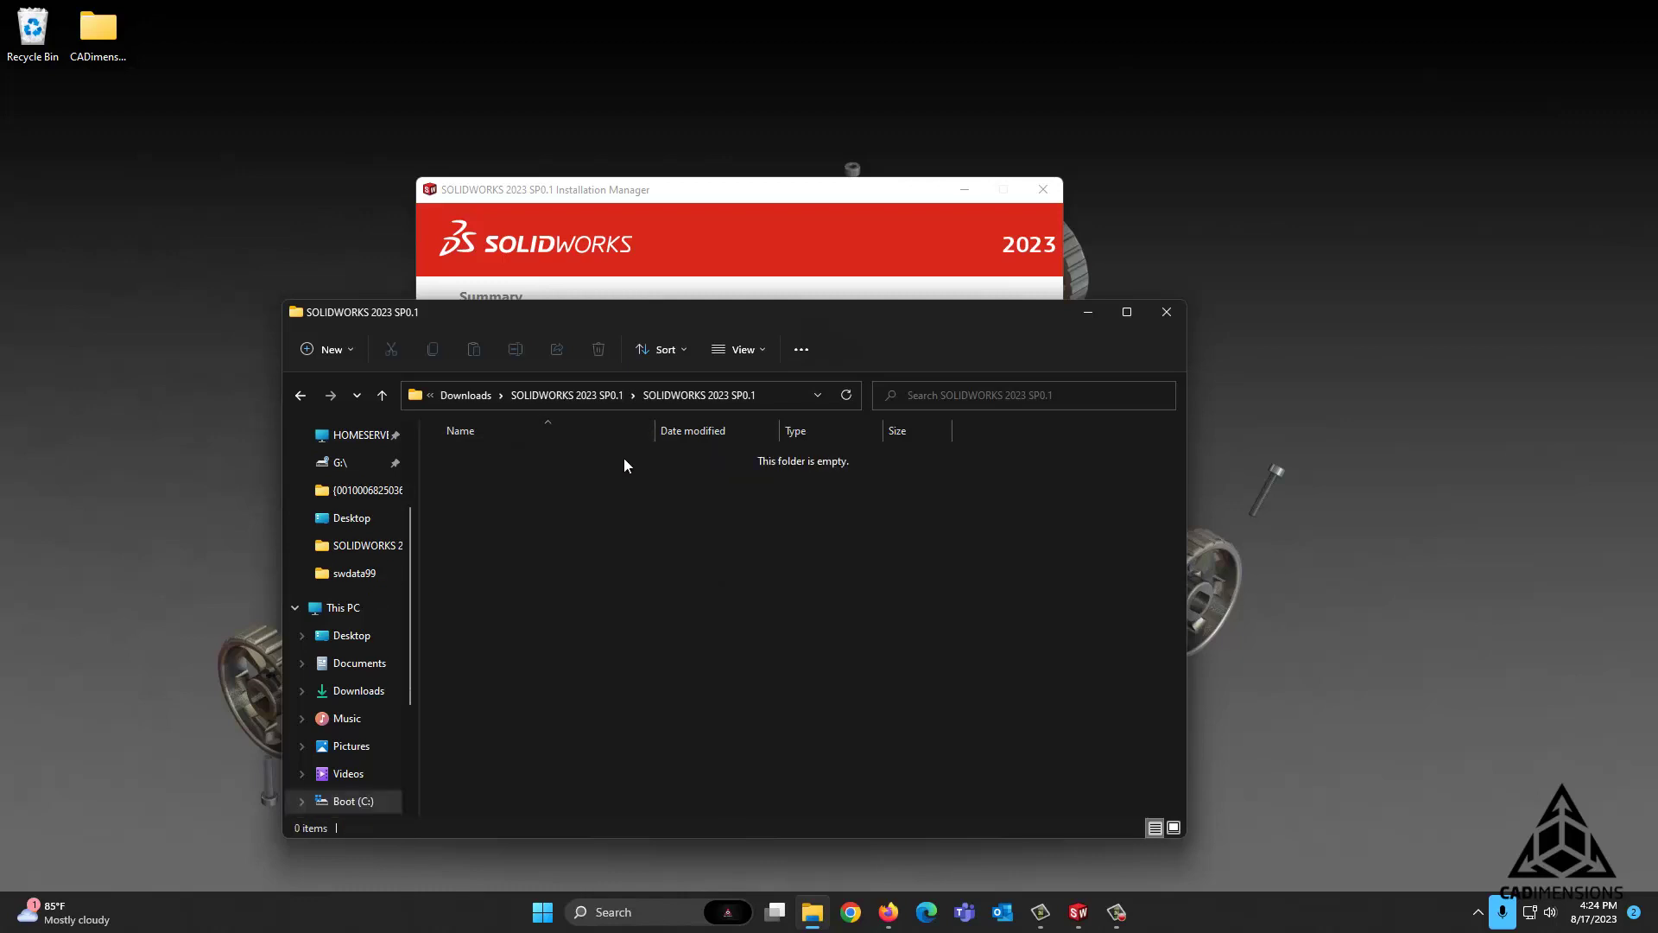
# - Check the folder path against the installer message, then create an empty text document named swdata99
pyautogui.click(782, 394)
pyautogui.click(782, 395)
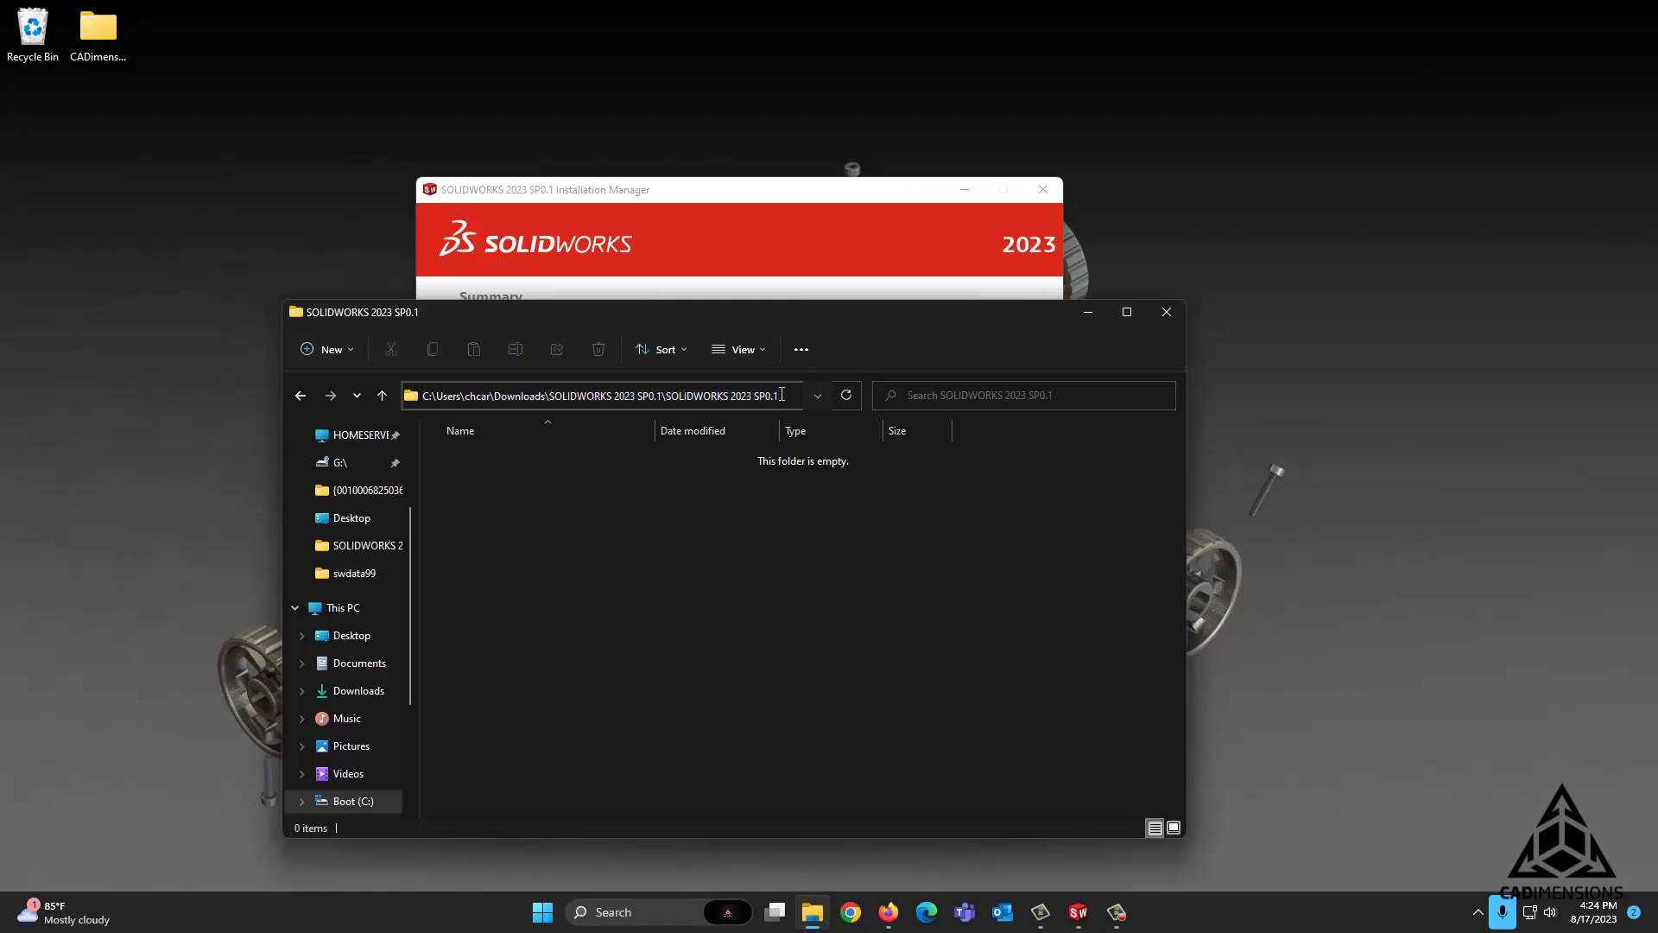
pyautogui.moveTo(848, 330); pyautogui.dragTo(925, 460)
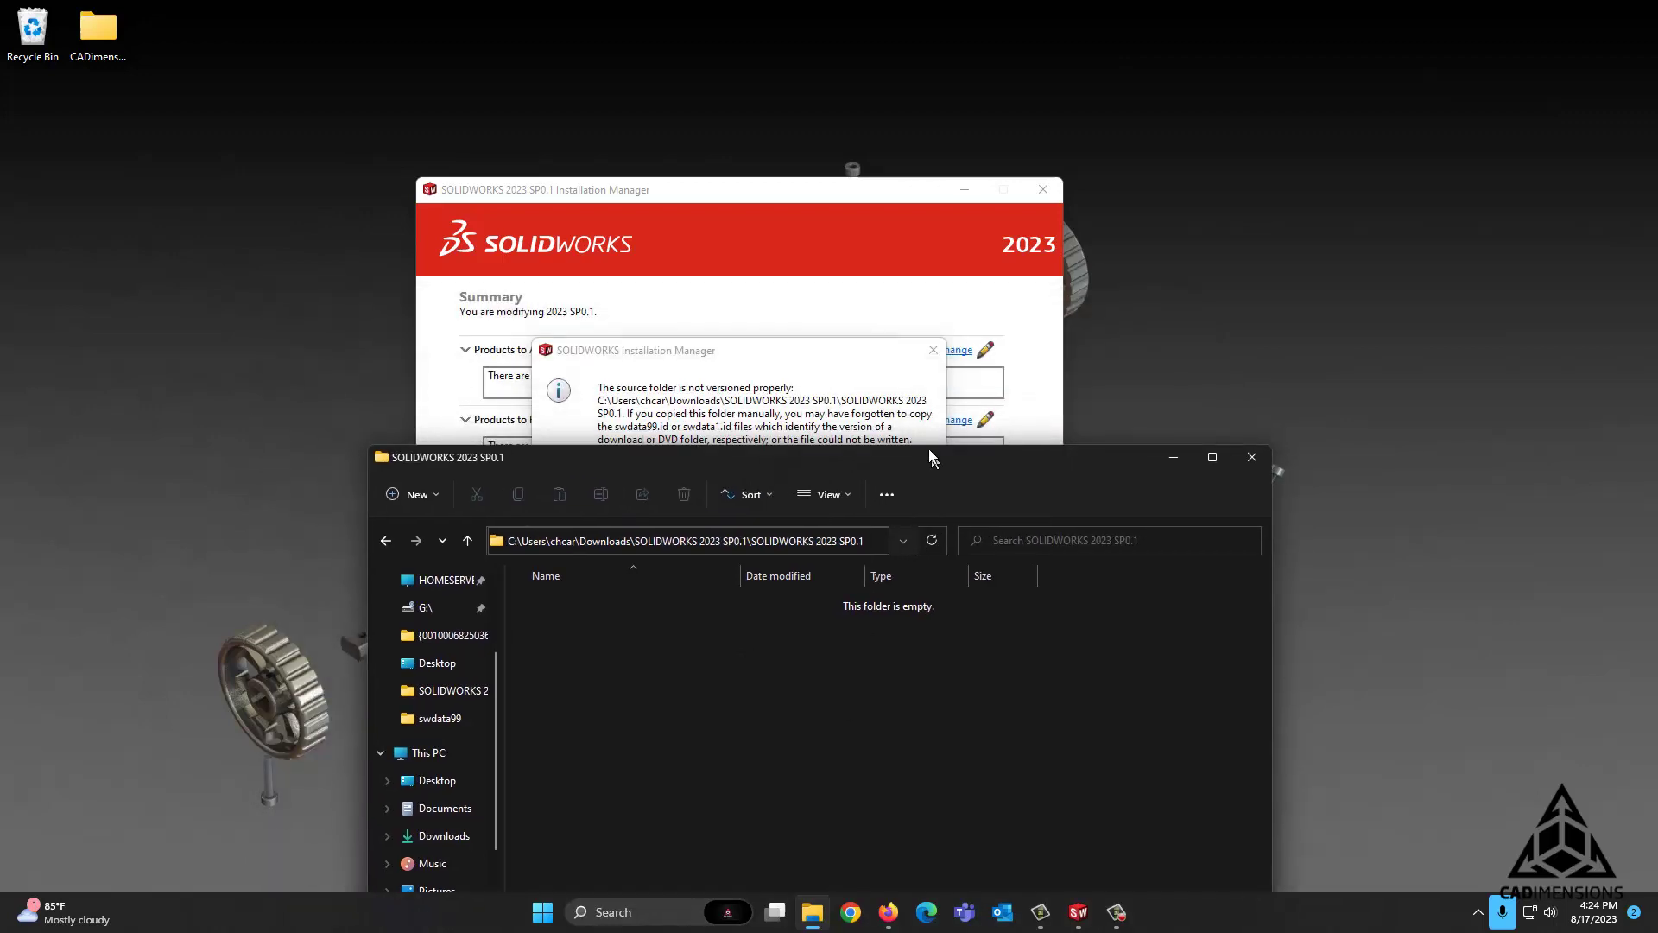
pyautogui.click(843, 573)
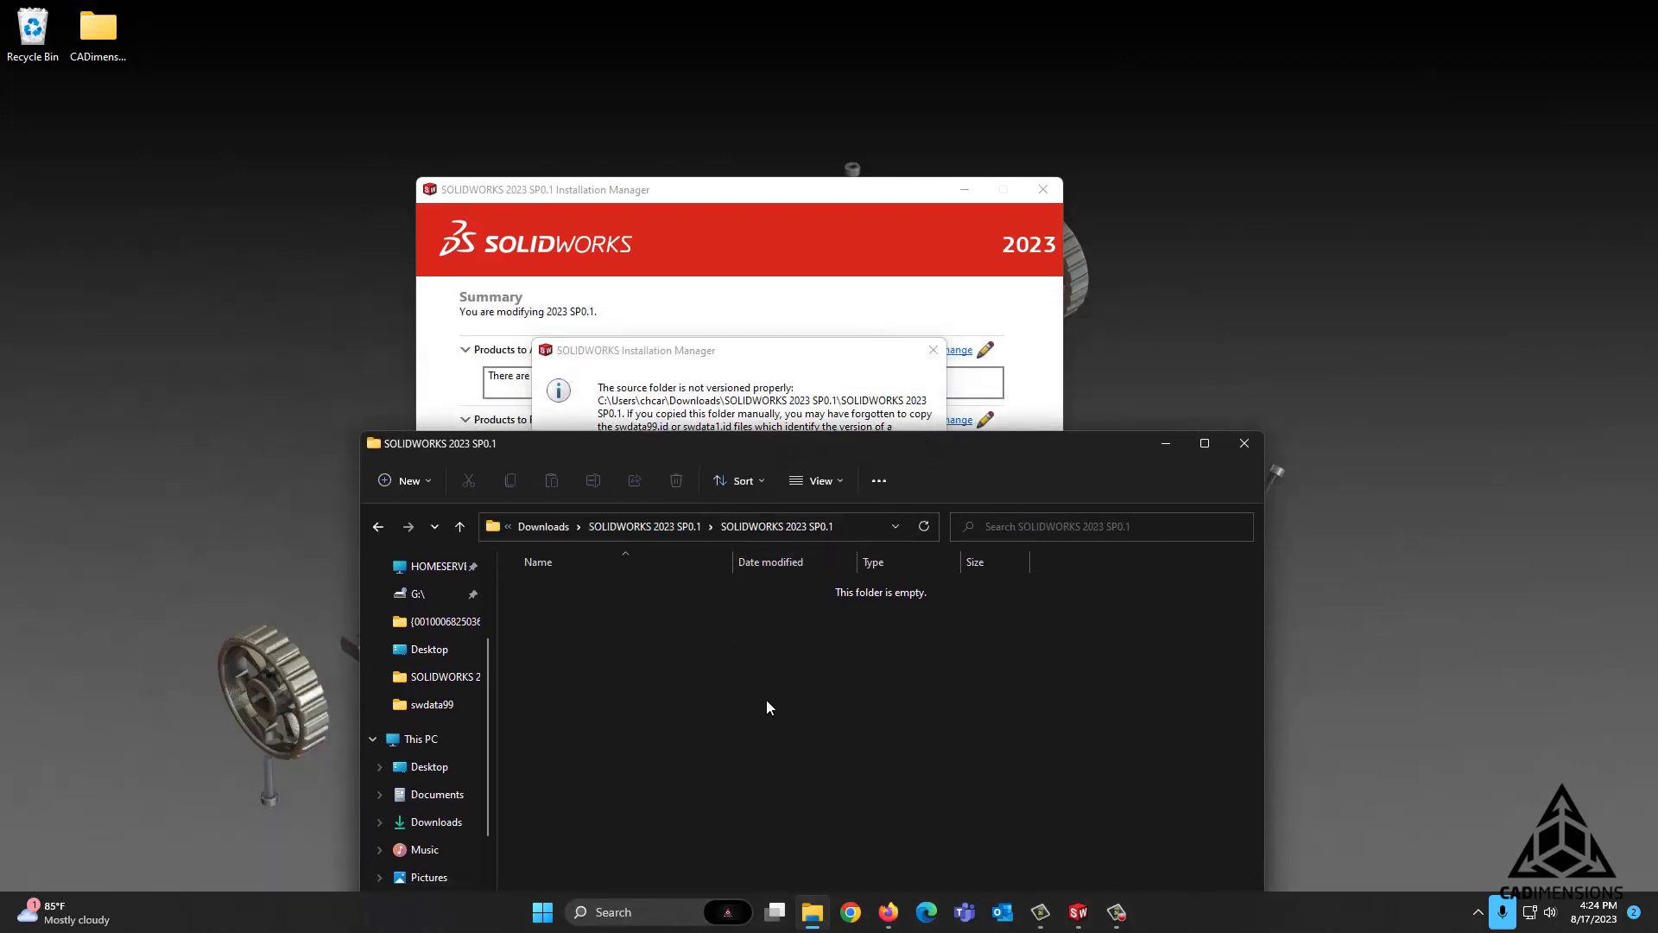
pyautogui.moveTo(937, 445); pyautogui.dragTo(912, 499)
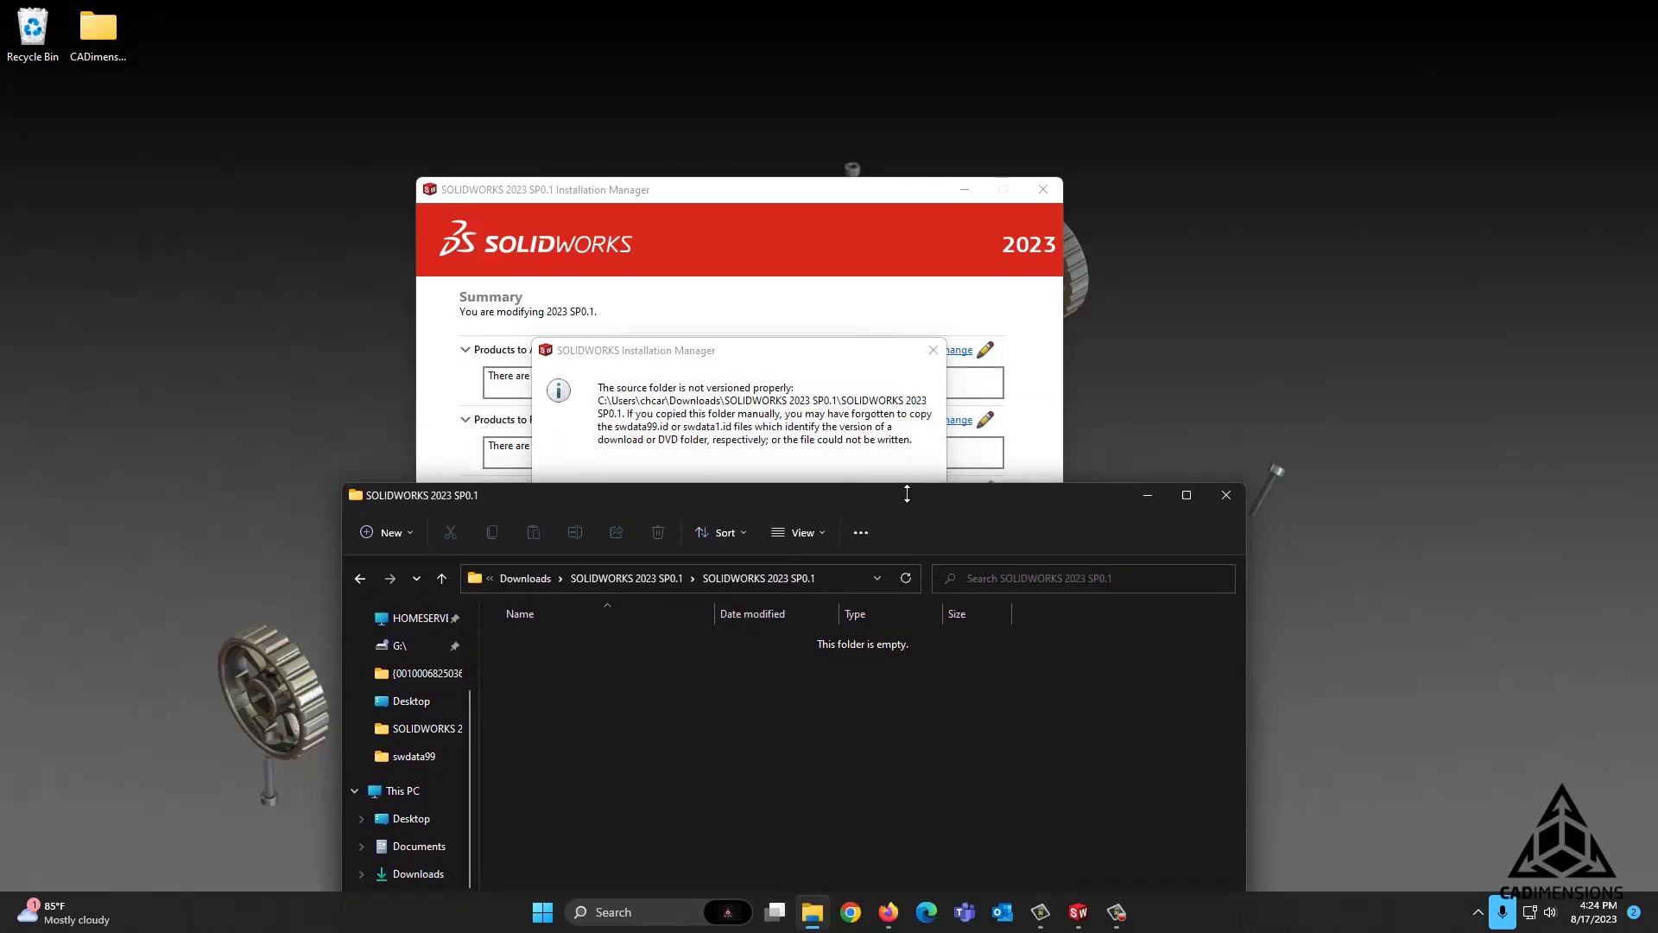
pyautogui.moveTo(901, 504); pyautogui.dragTo(846, 535)
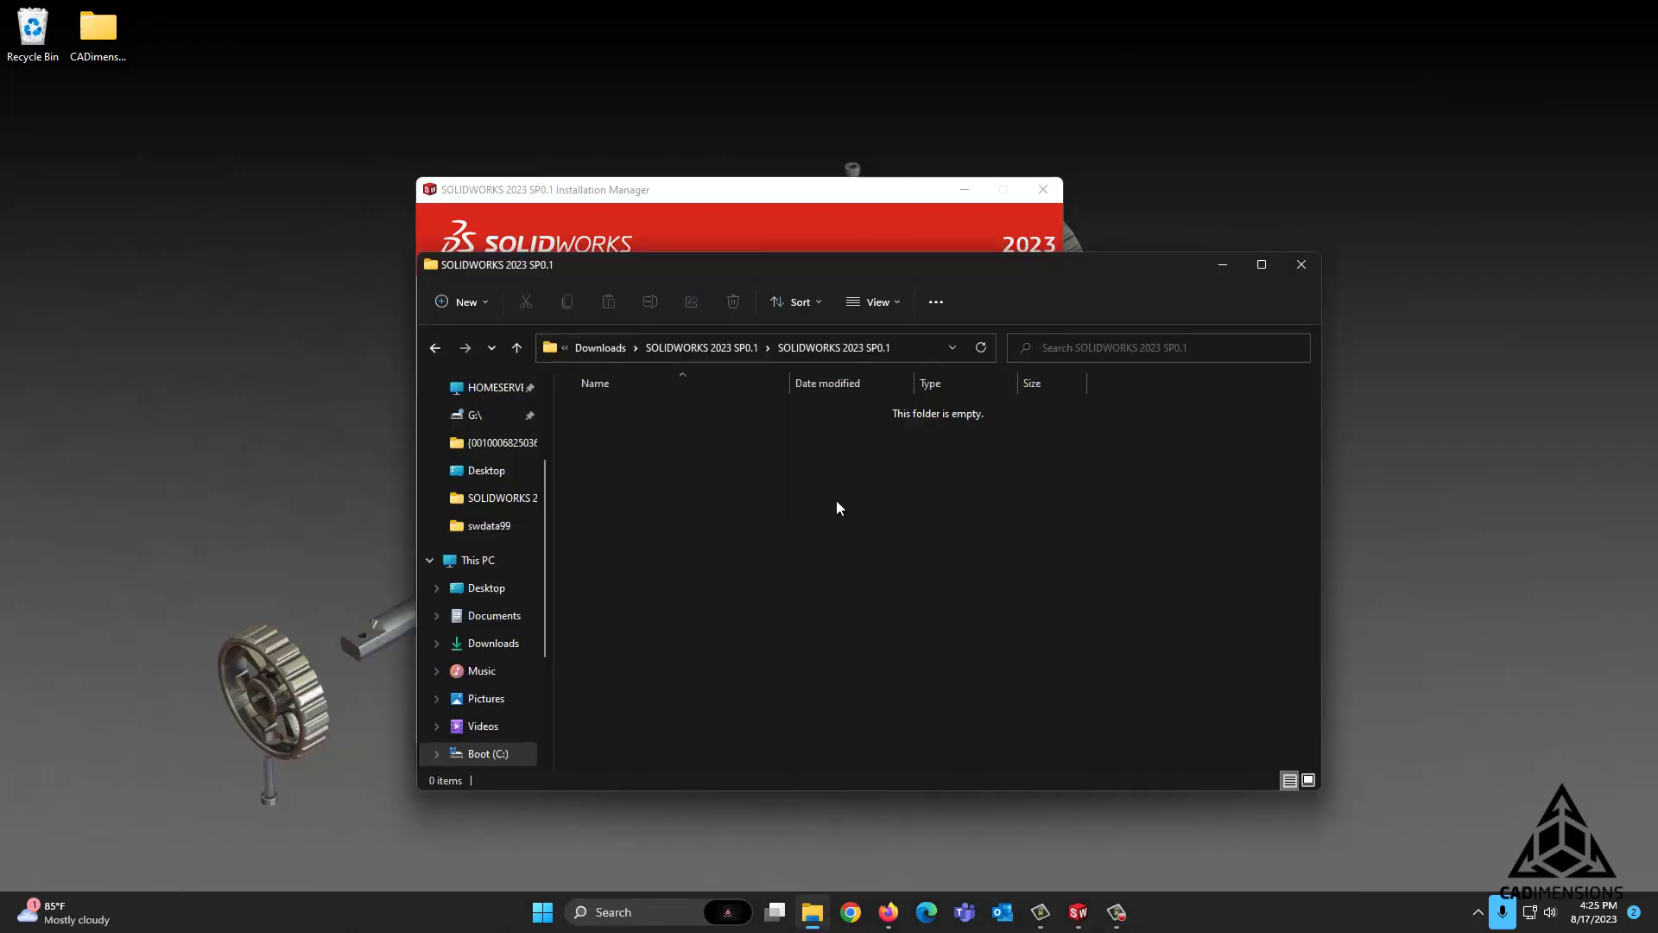
pyautogui.rightClick(836, 500)
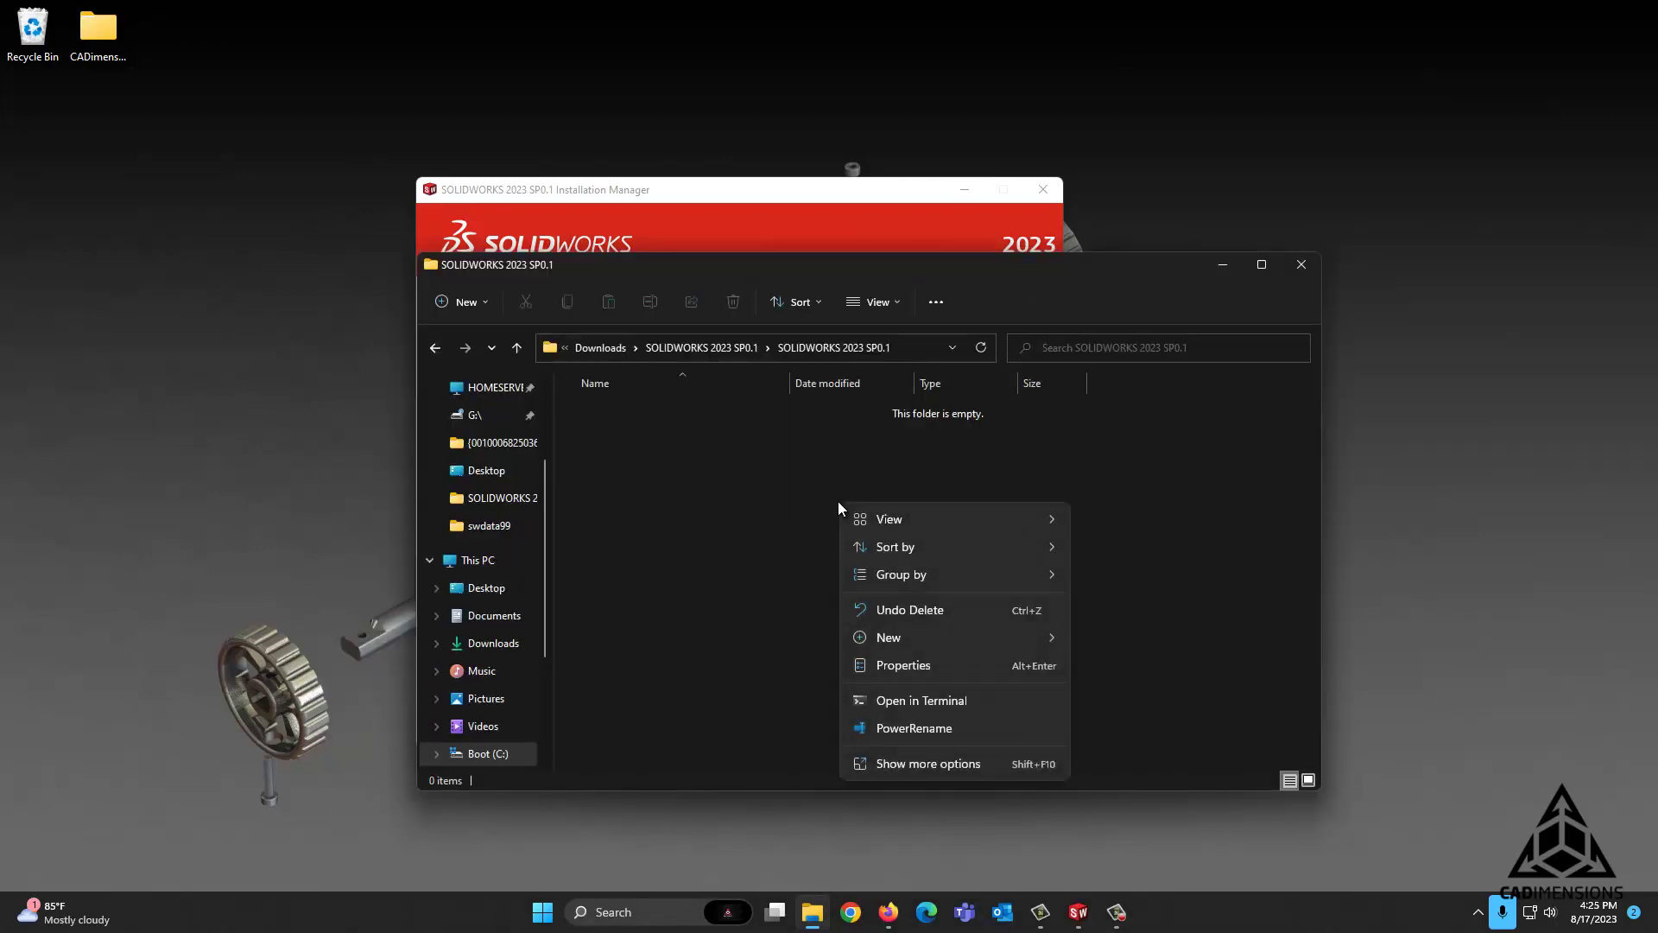
pyautogui.moveTo(945, 633)
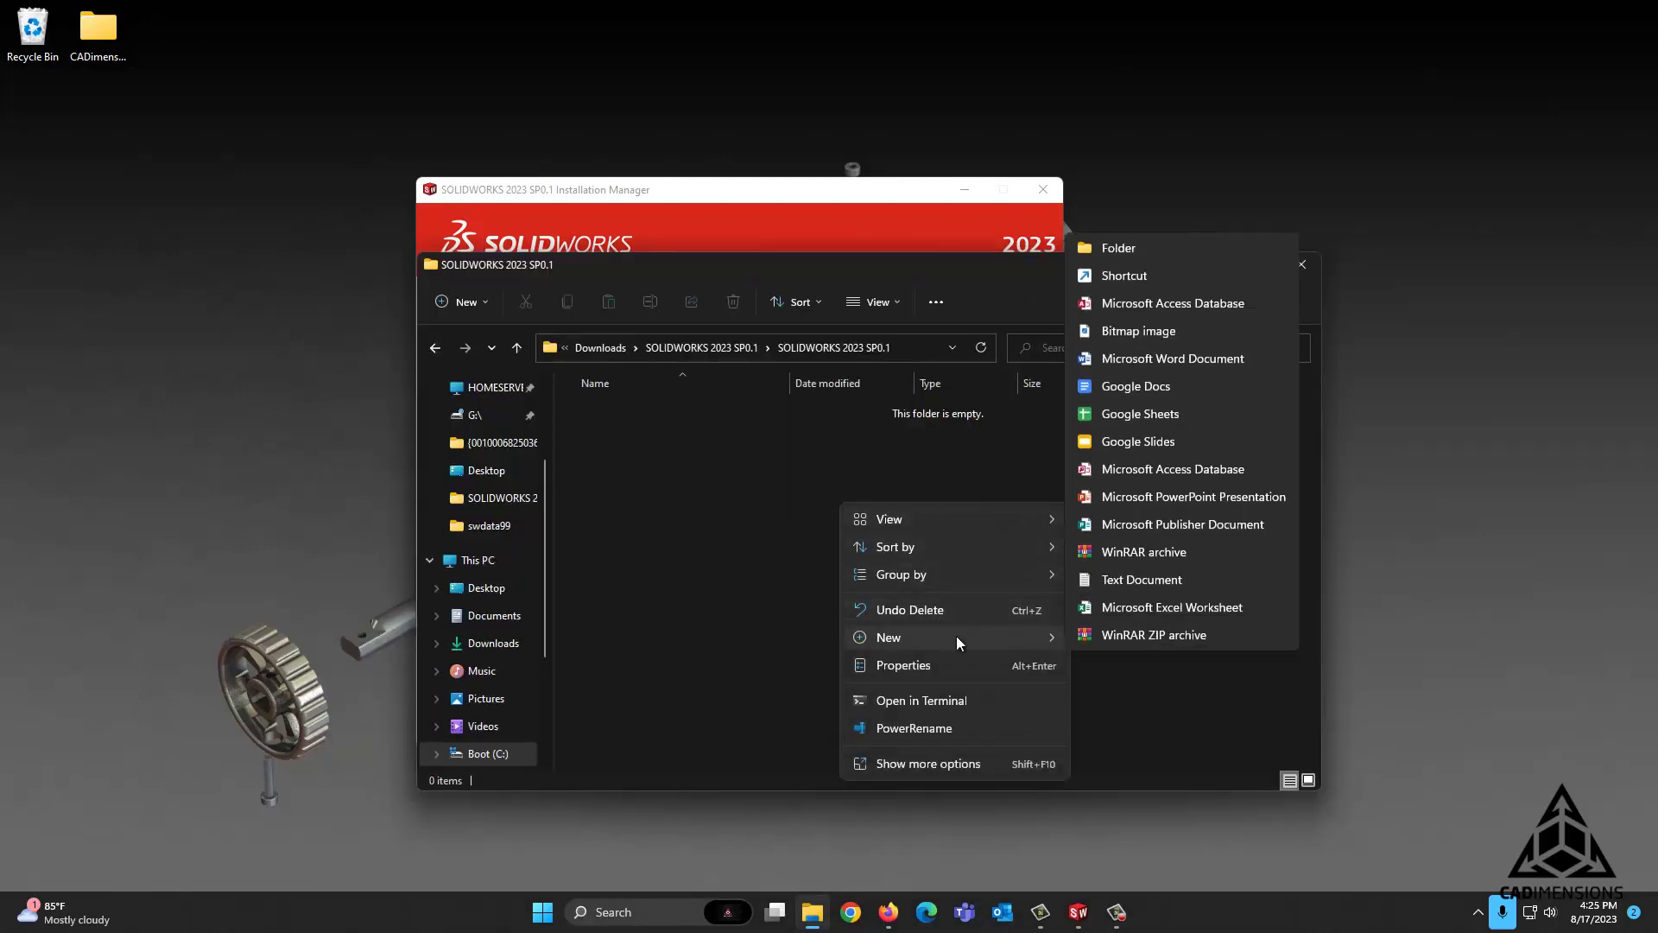
pyautogui.click(1140, 579)
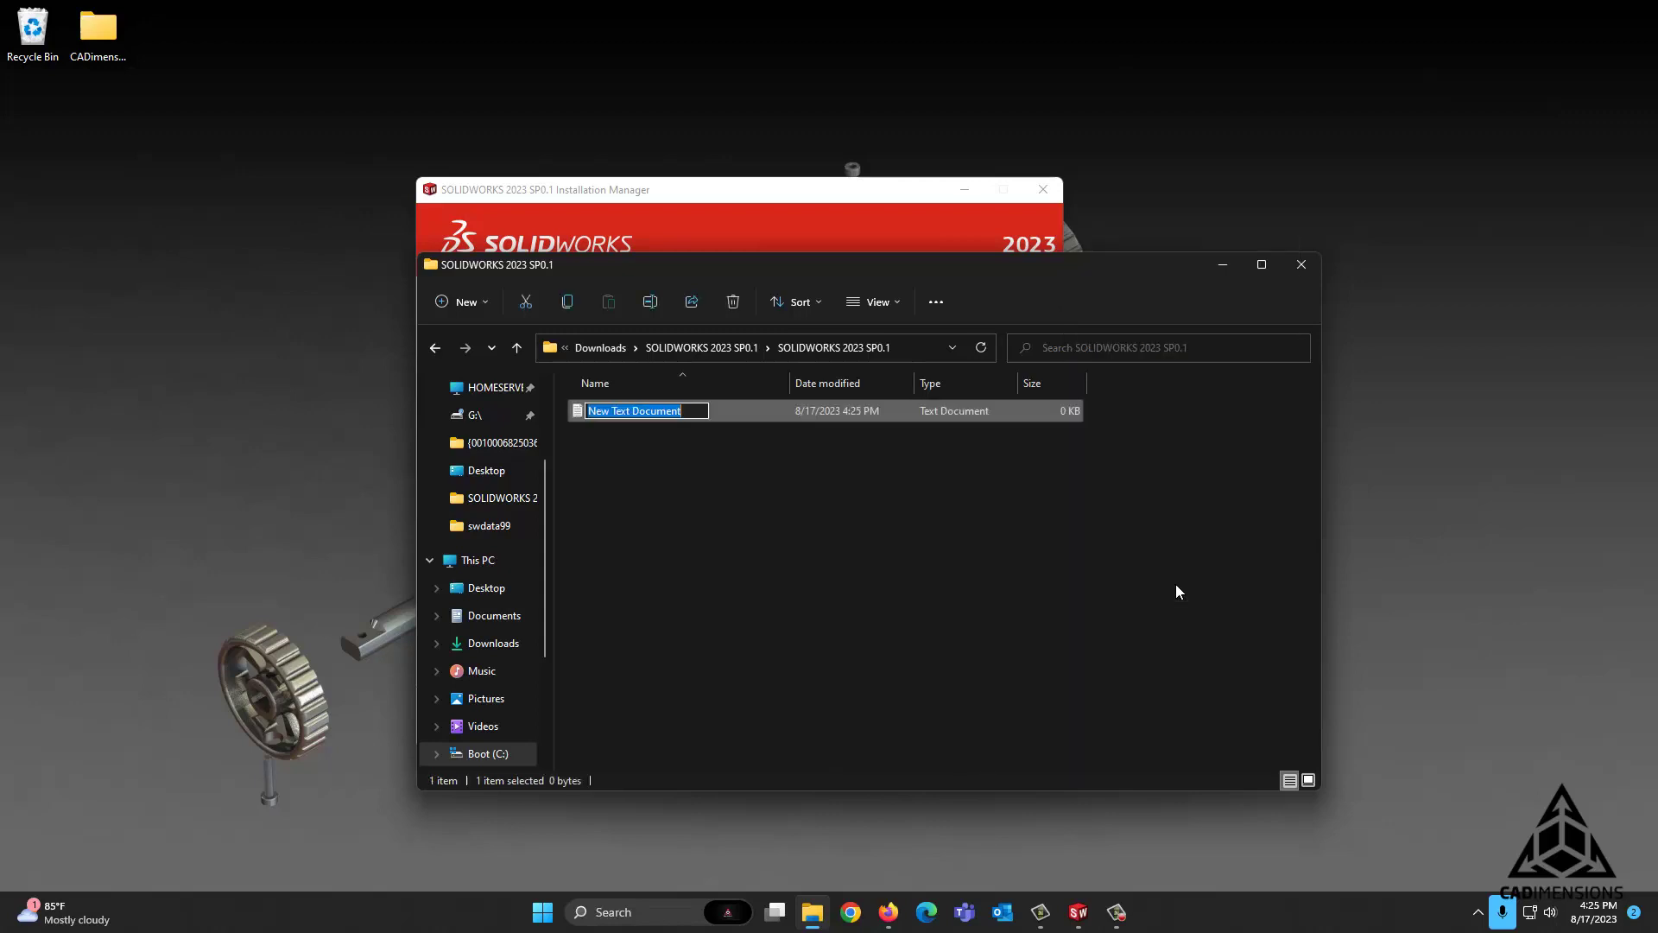
pyautogui.write('swdata99')
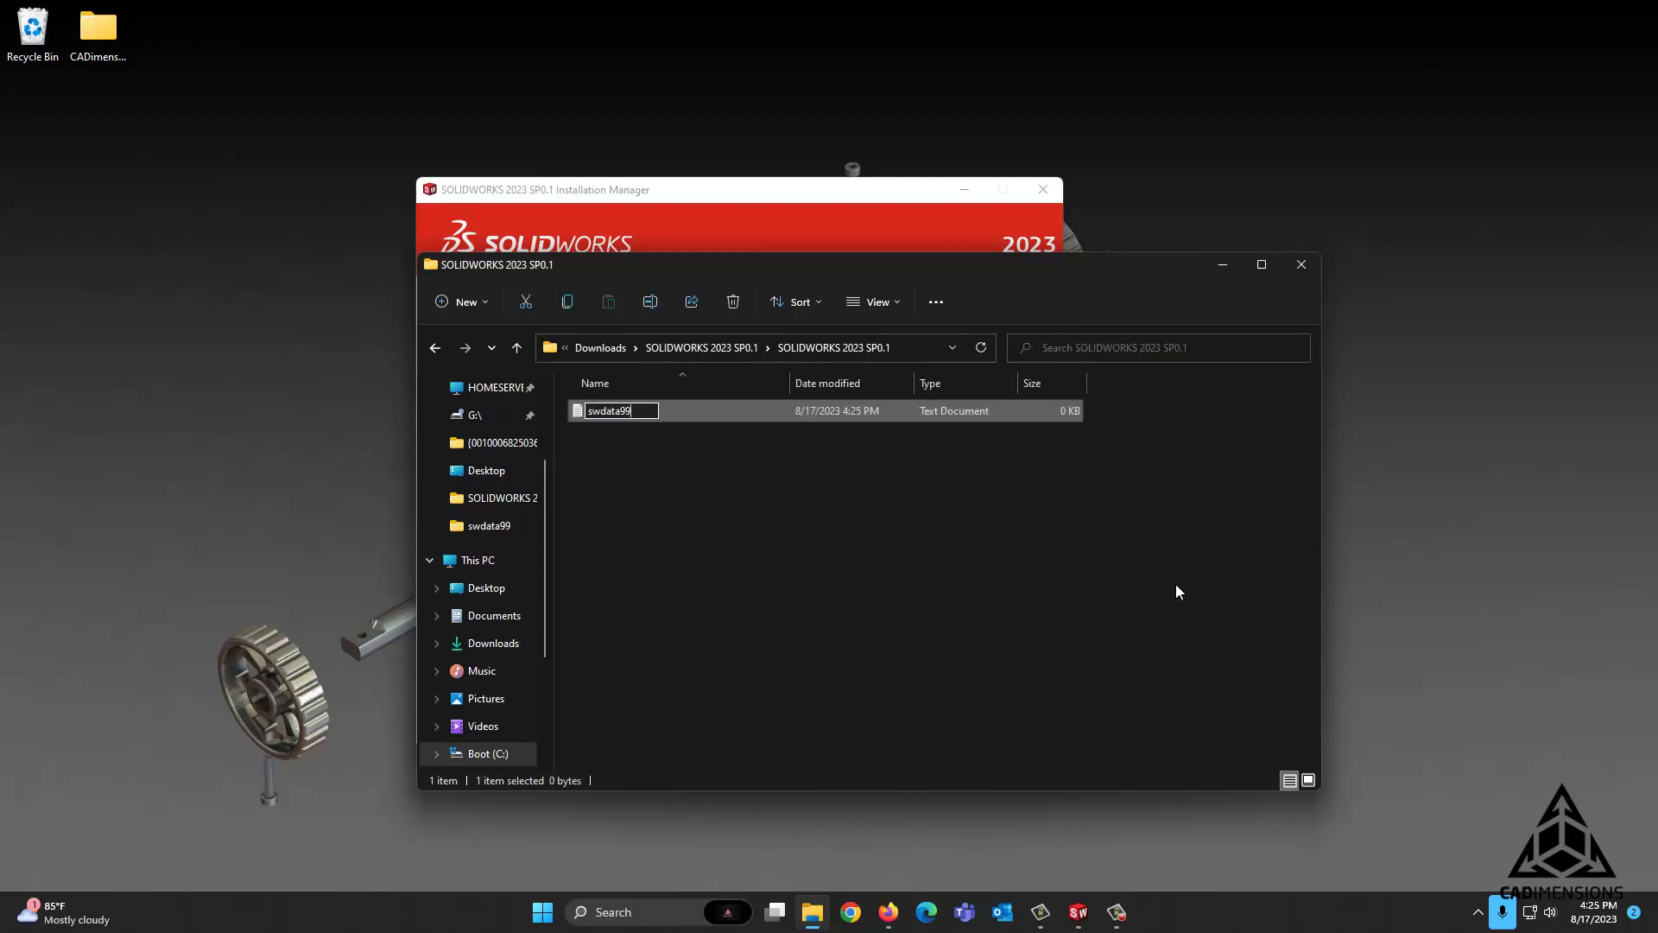
pyautogui.press('Return')
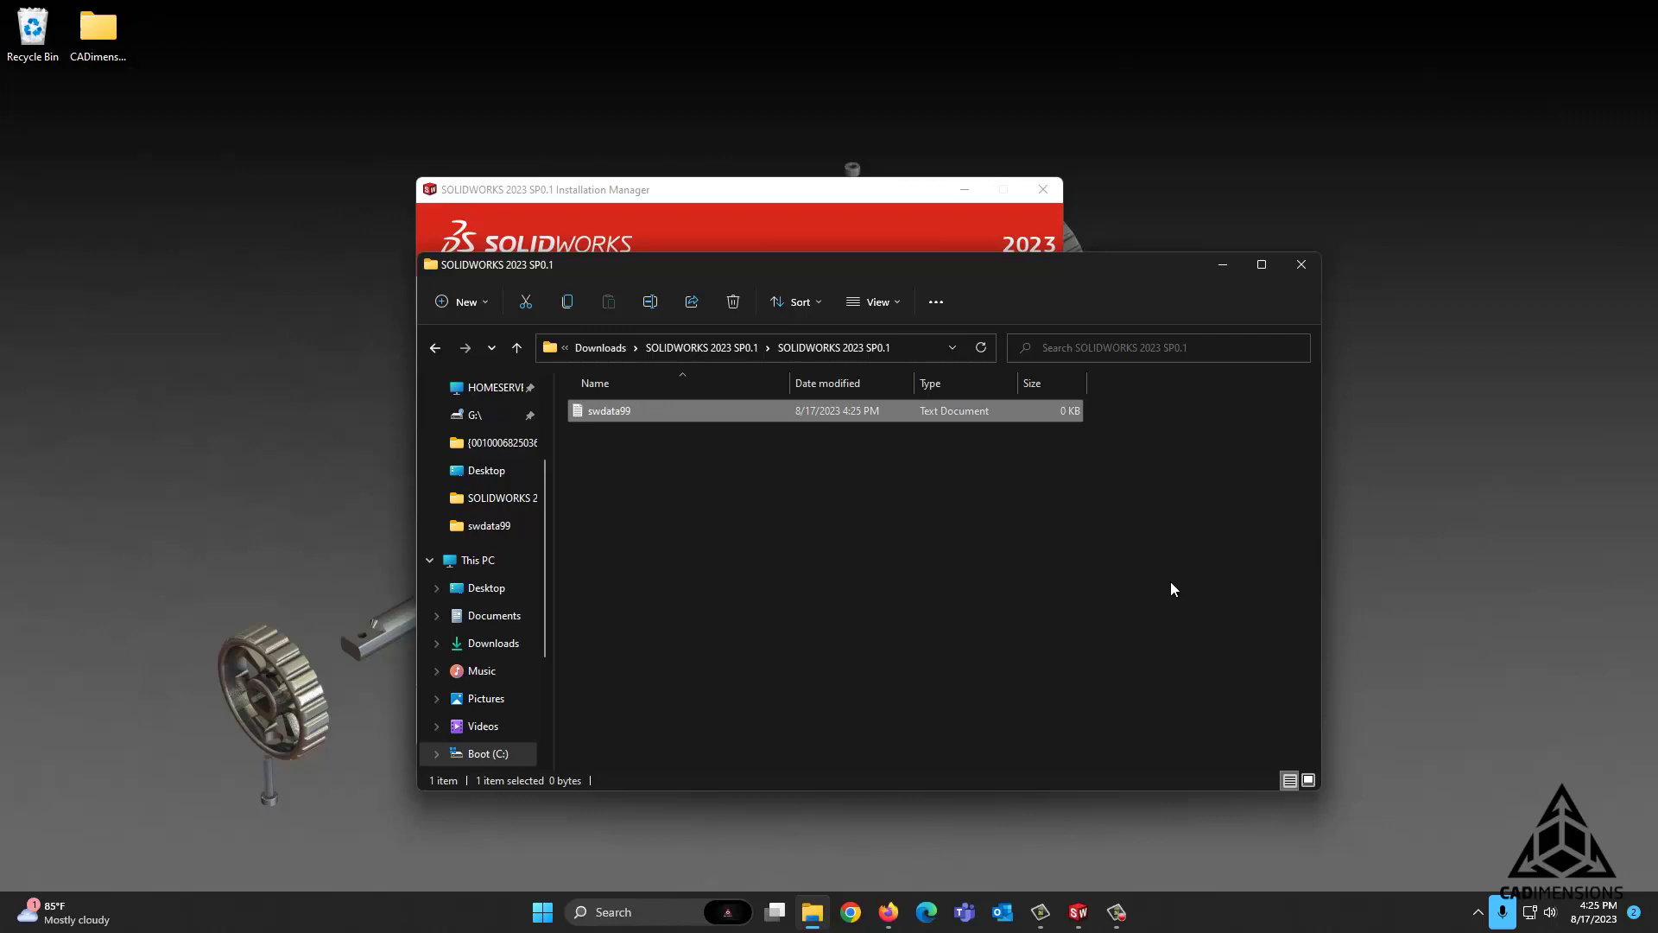
# - Write 'SOLIDWORKS 2023 SP0.1' into swdata99 in Notepad and save the file
pyautogui.doubleClick(613, 416)
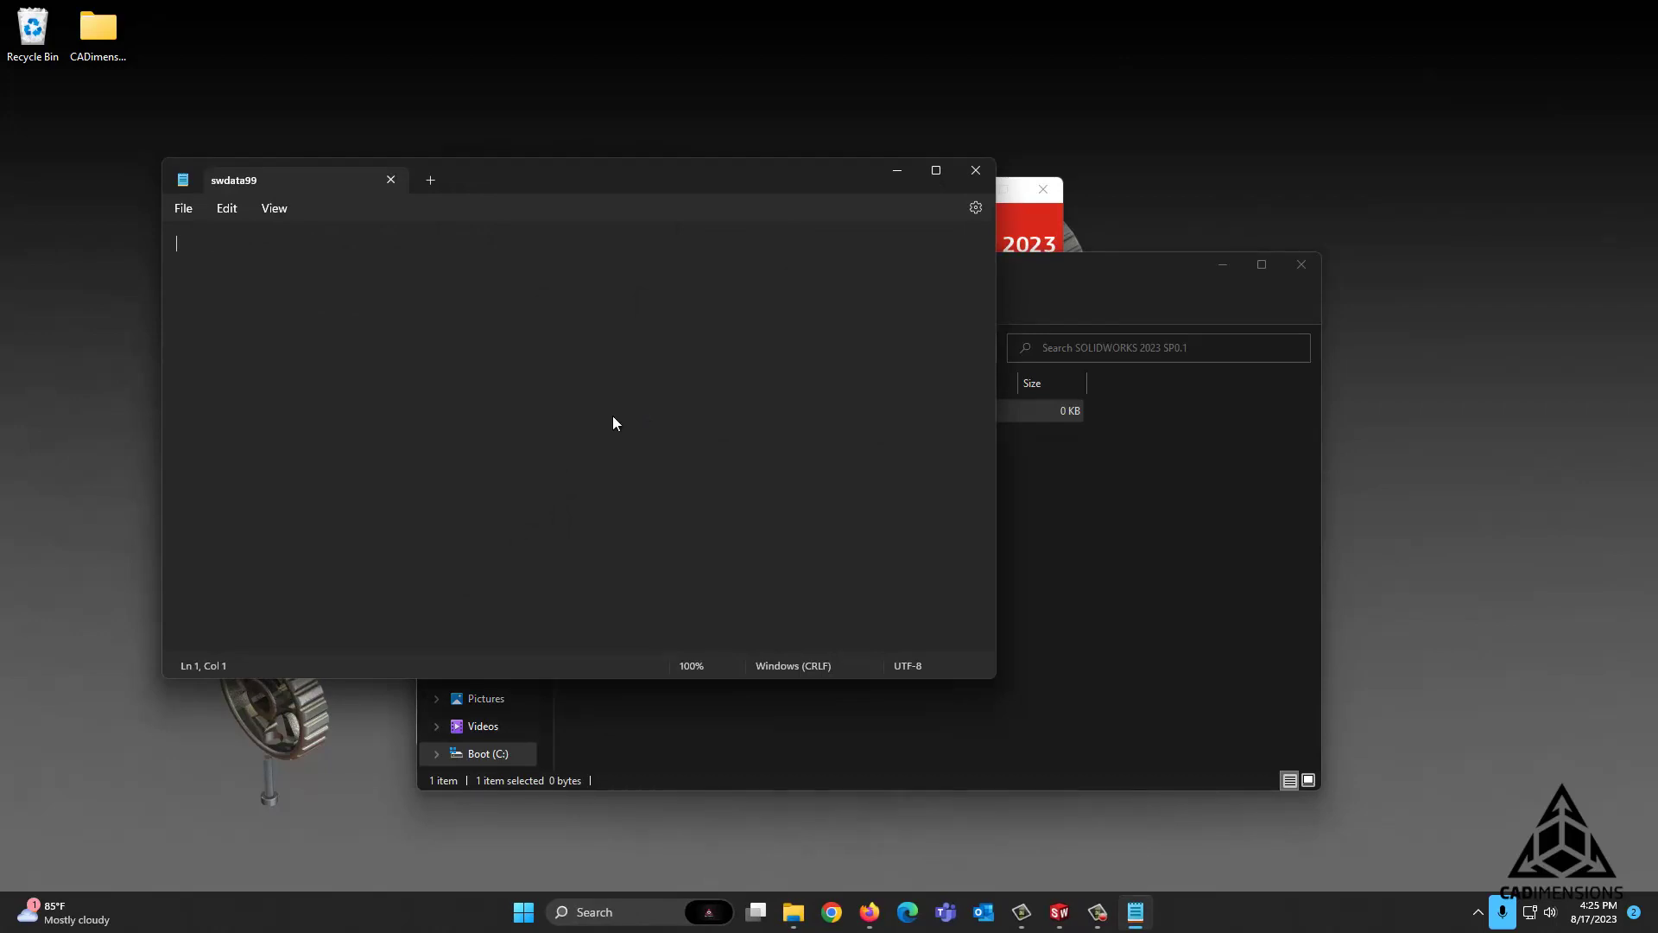
pyautogui.write('SOLIDWORKS 2023 SP0.1')
pyautogui.click(184, 211)
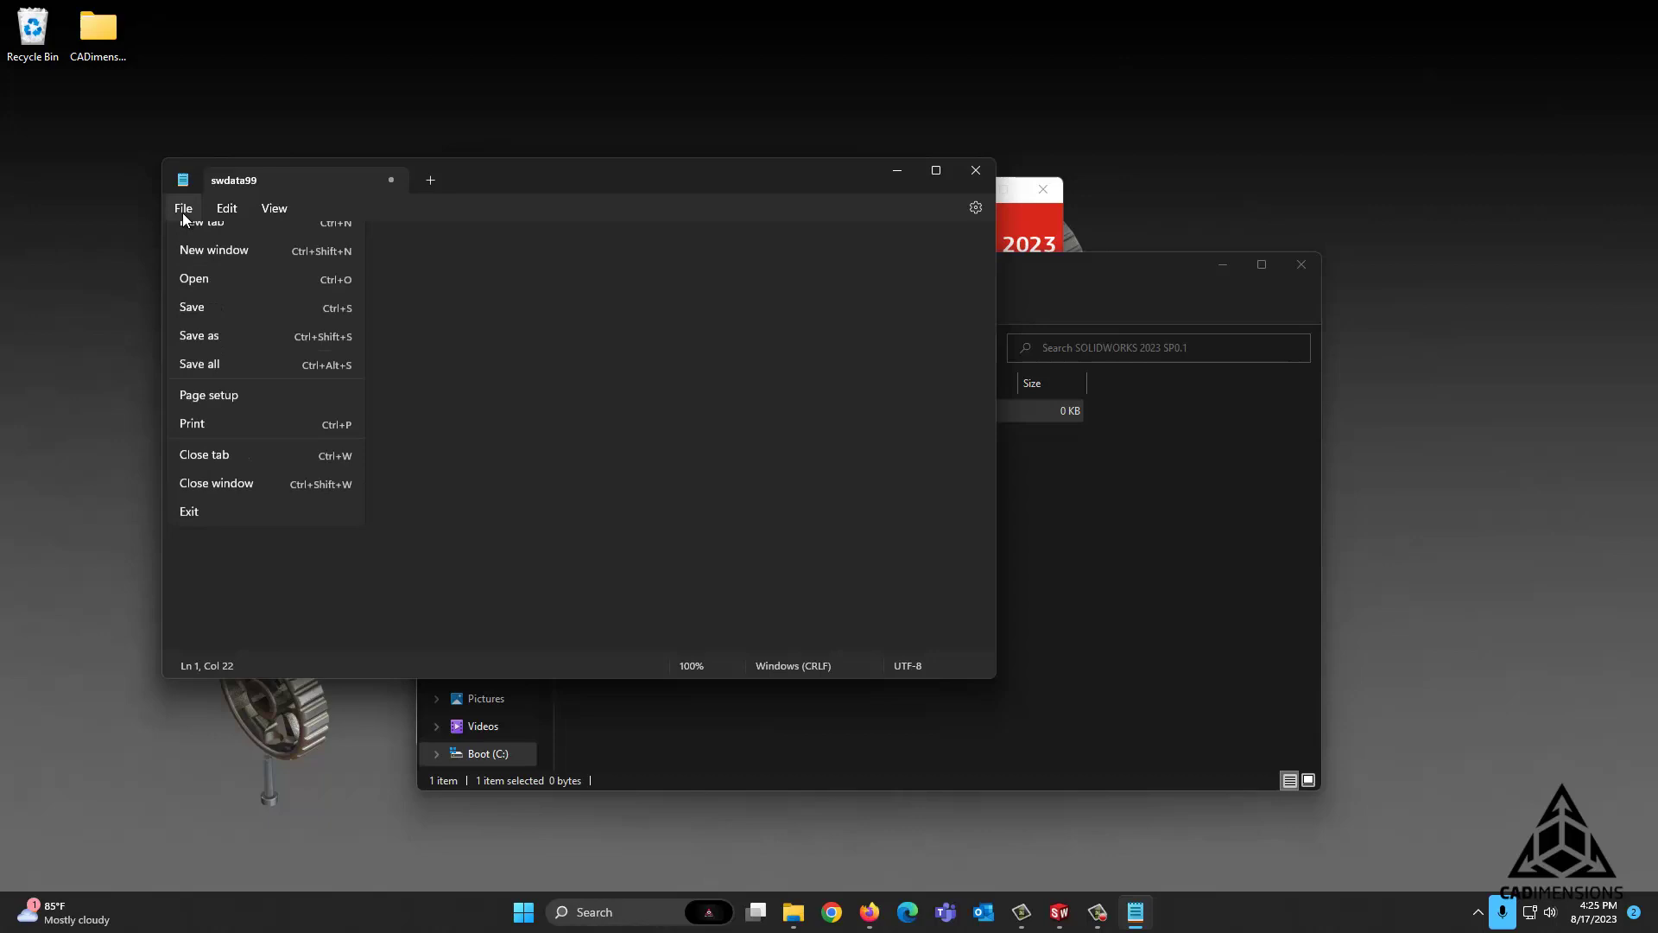
pyautogui.click(242, 329)
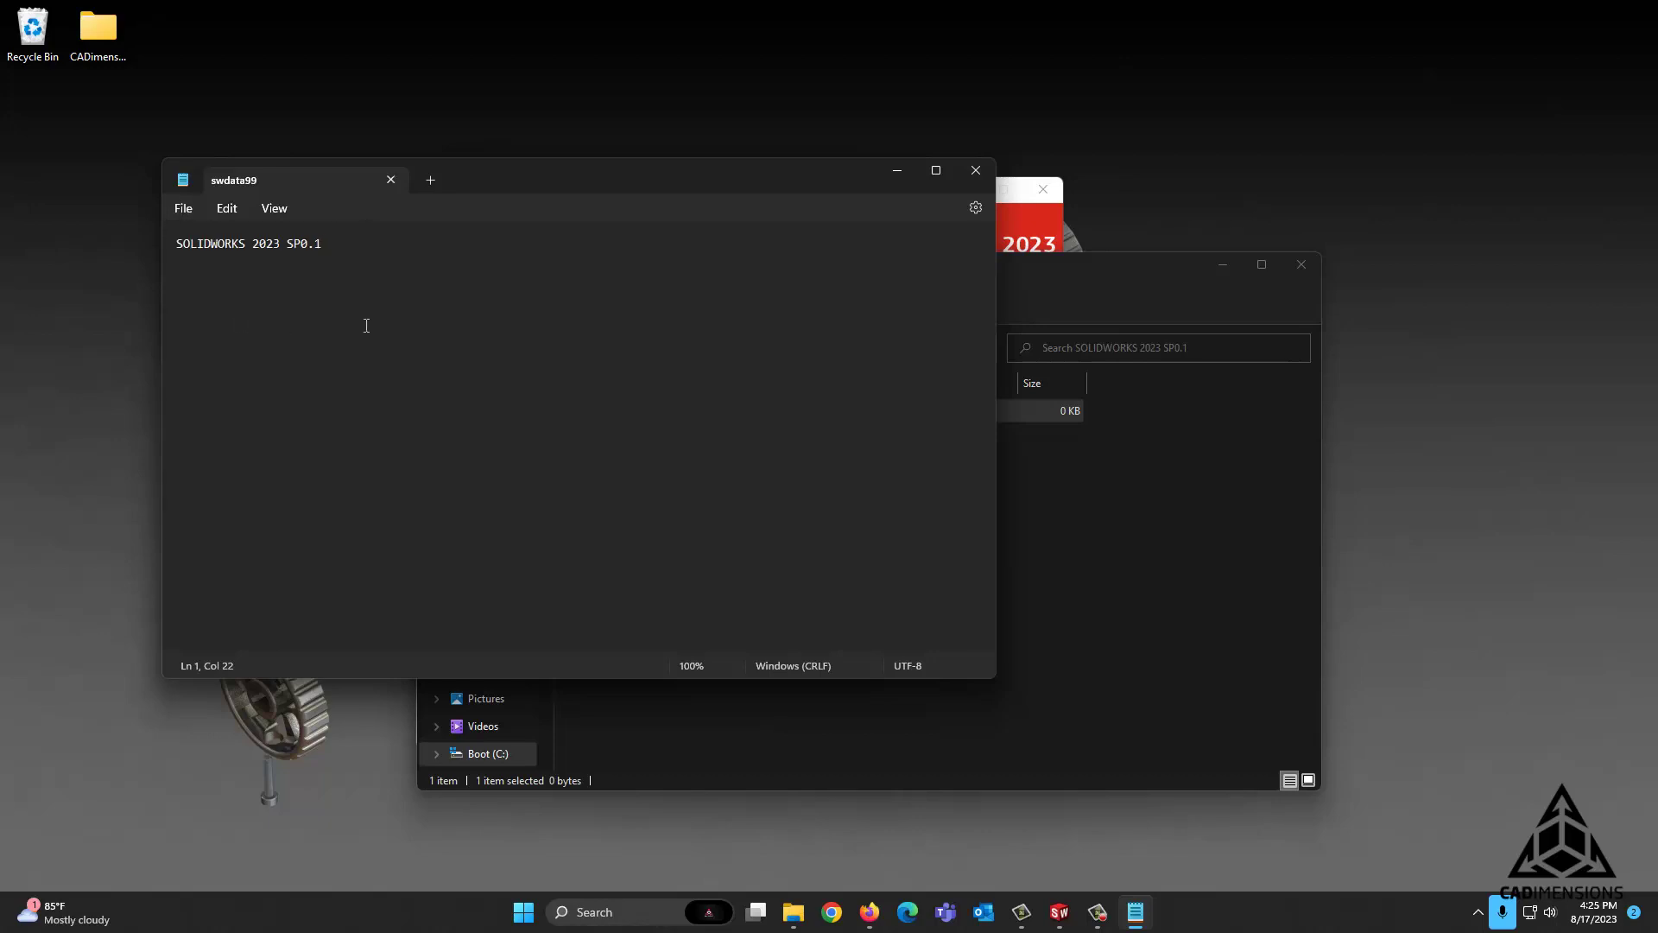
# - Close Notepad and reread the installer warning for the required .id file extension
pyautogui.click(978, 172)
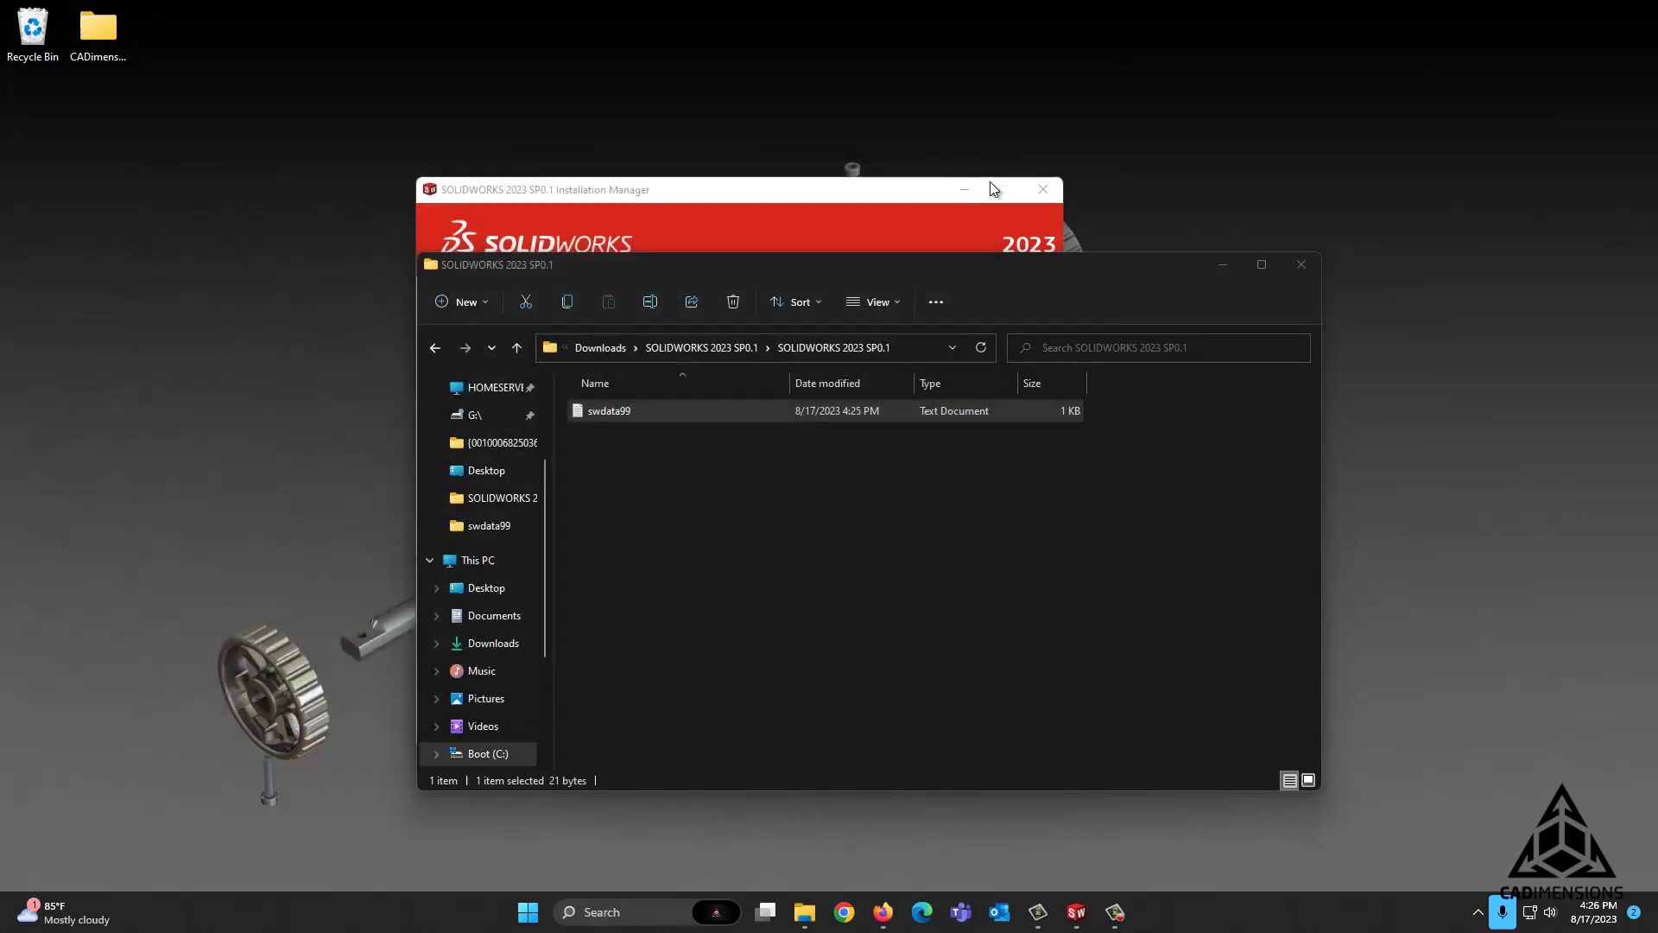
pyautogui.moveTo(784, 268); pyautogui.dragTo(783, 490)
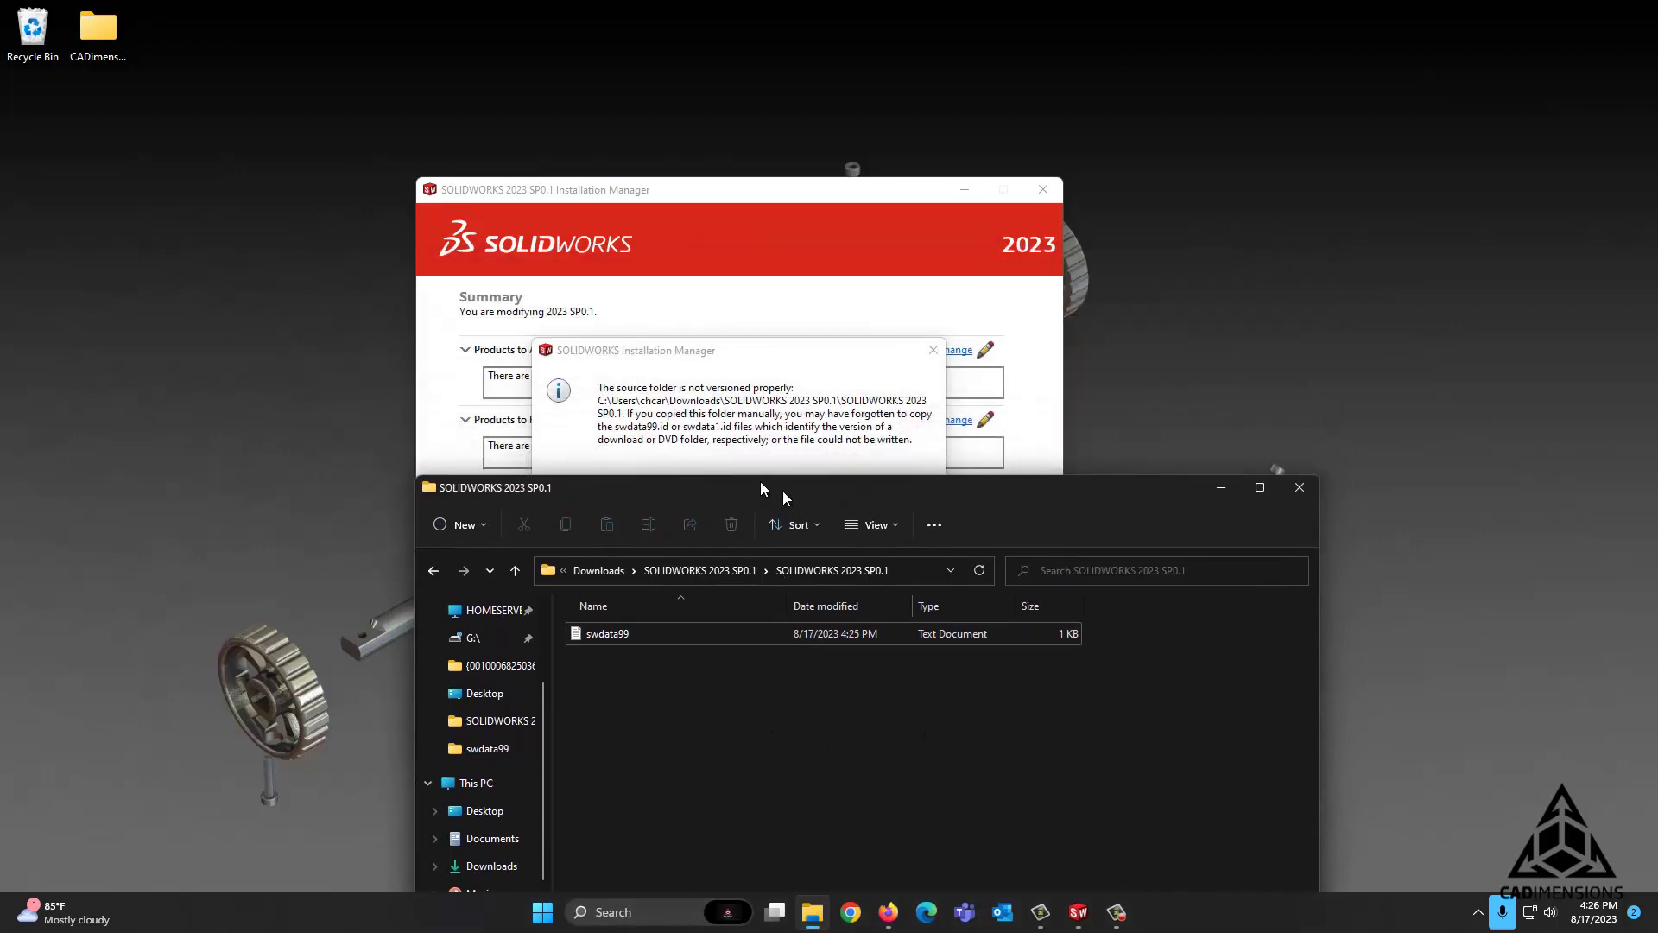
pyautogui.doubleClick(664, 427)
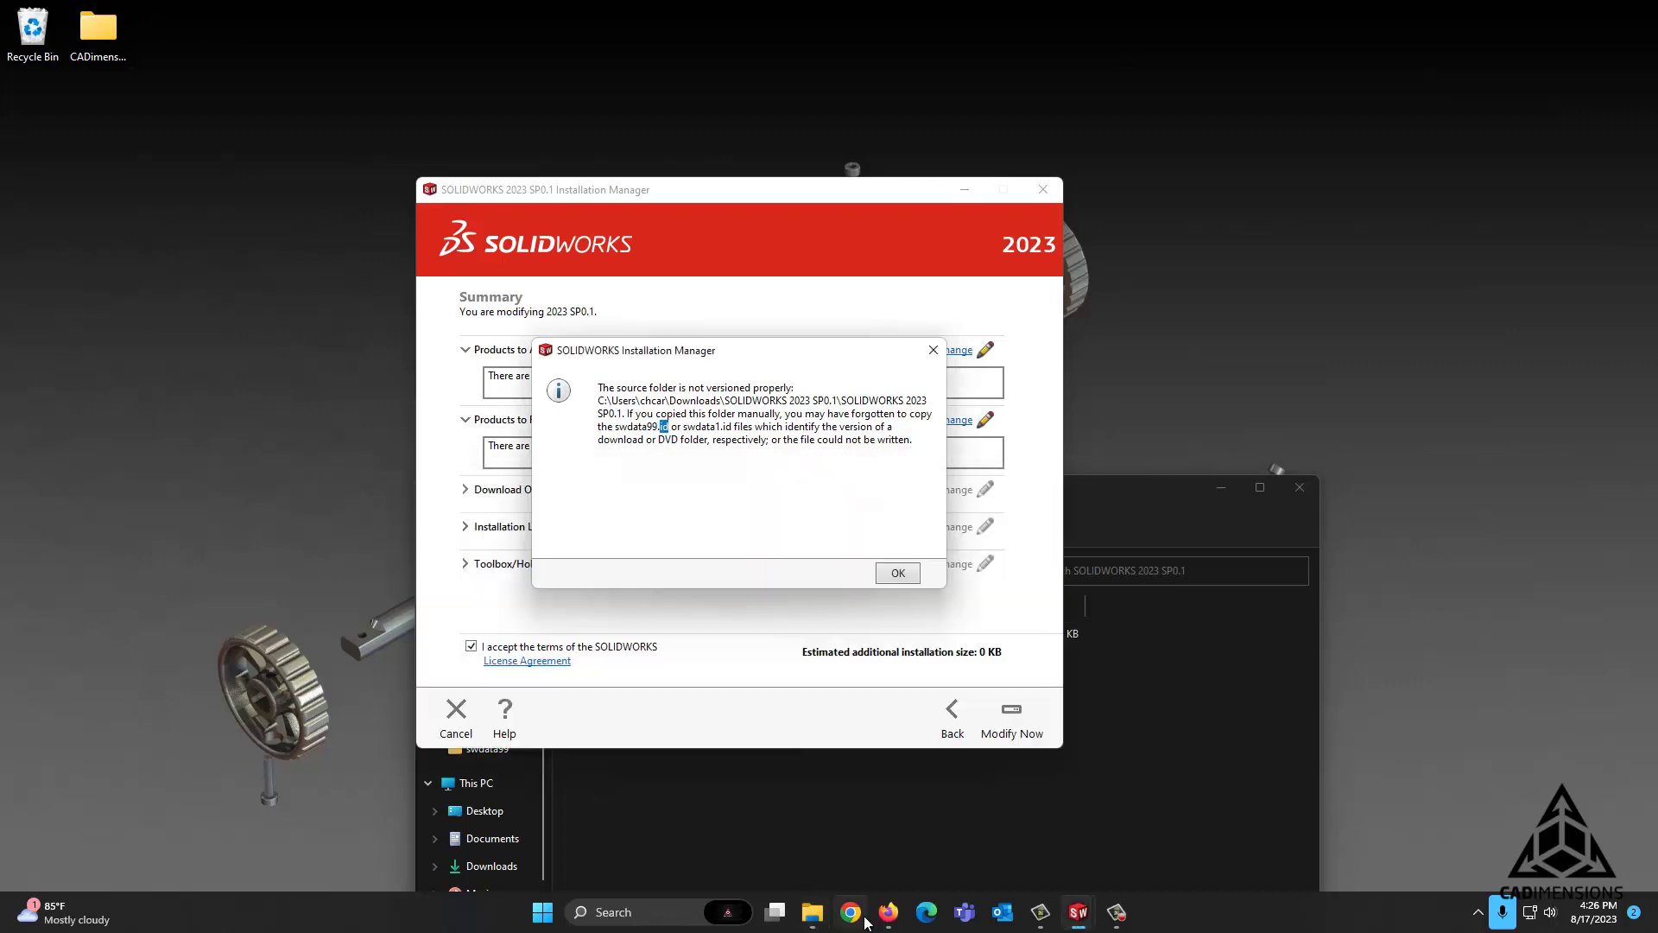
pyautogui.click(812, 912)
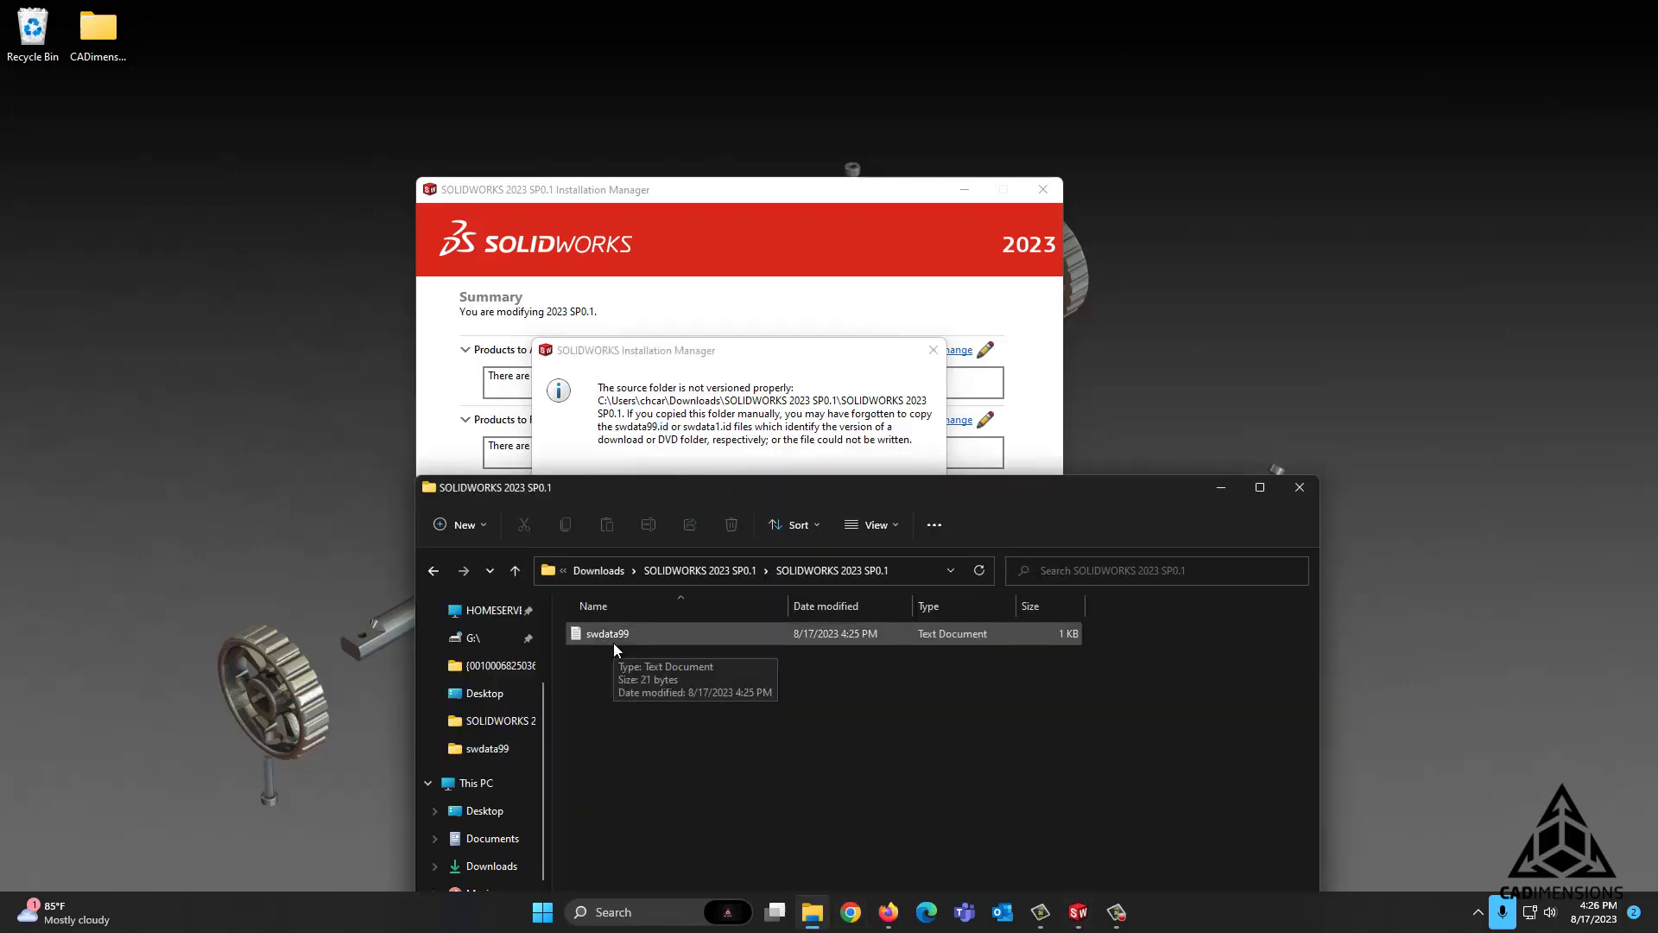
pyautogui.moveTo(774, 485); pyautogui.dragTo(777, 271)
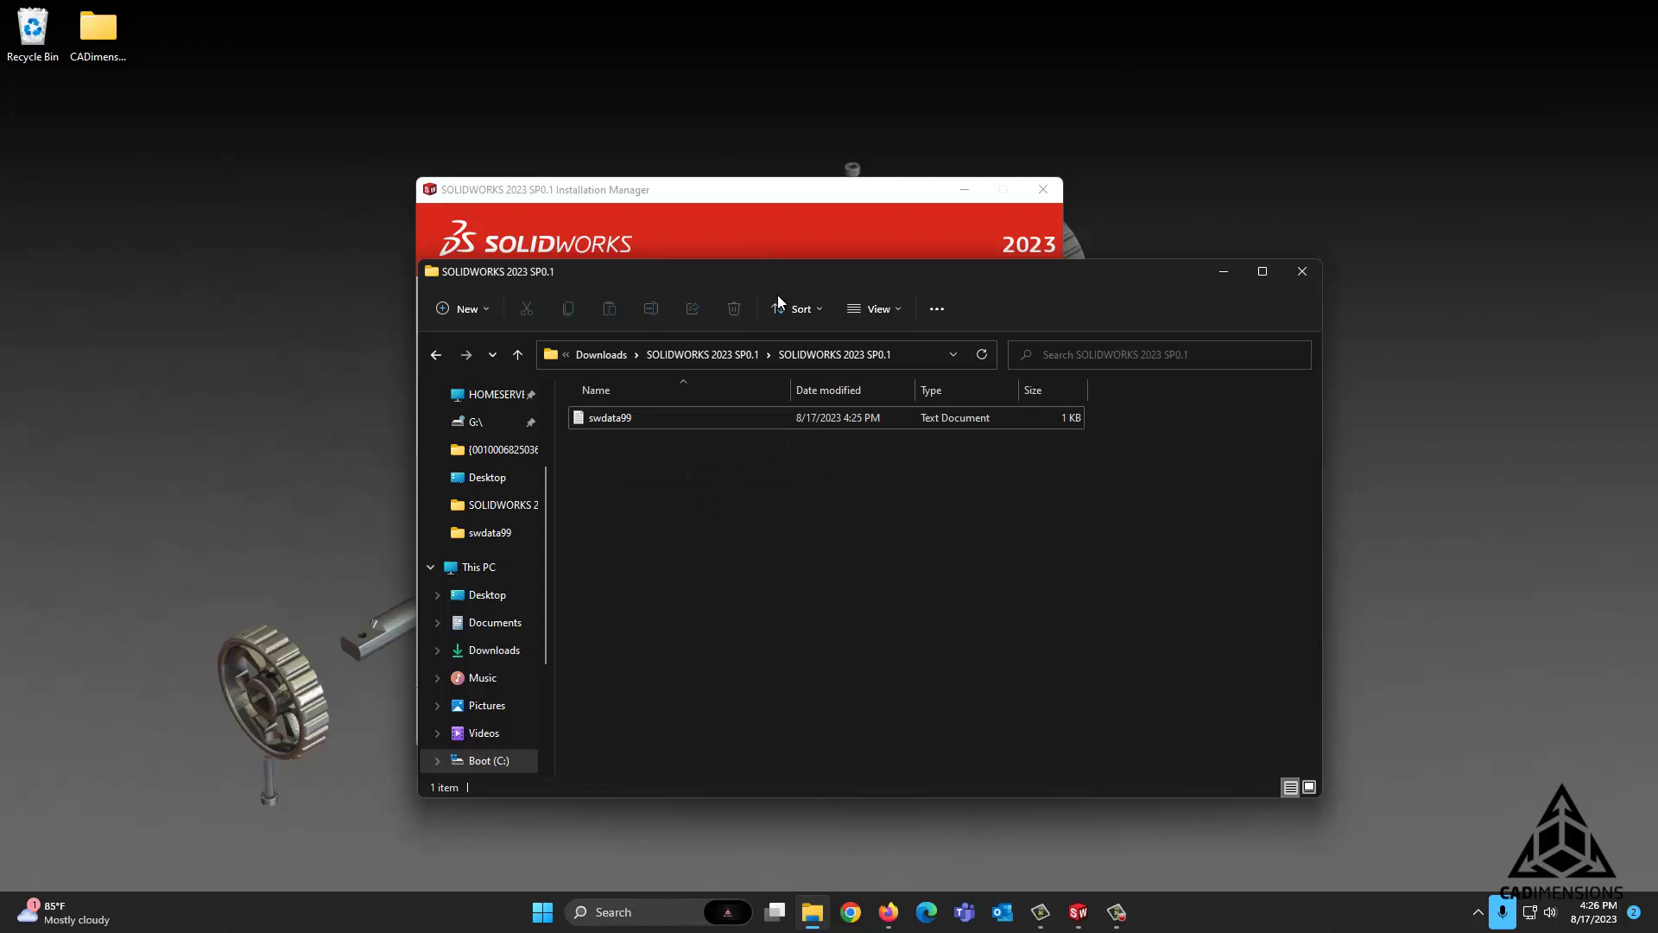
pyautogui.moveTo(773, 283); pyautogui.dragTo(787, 513)
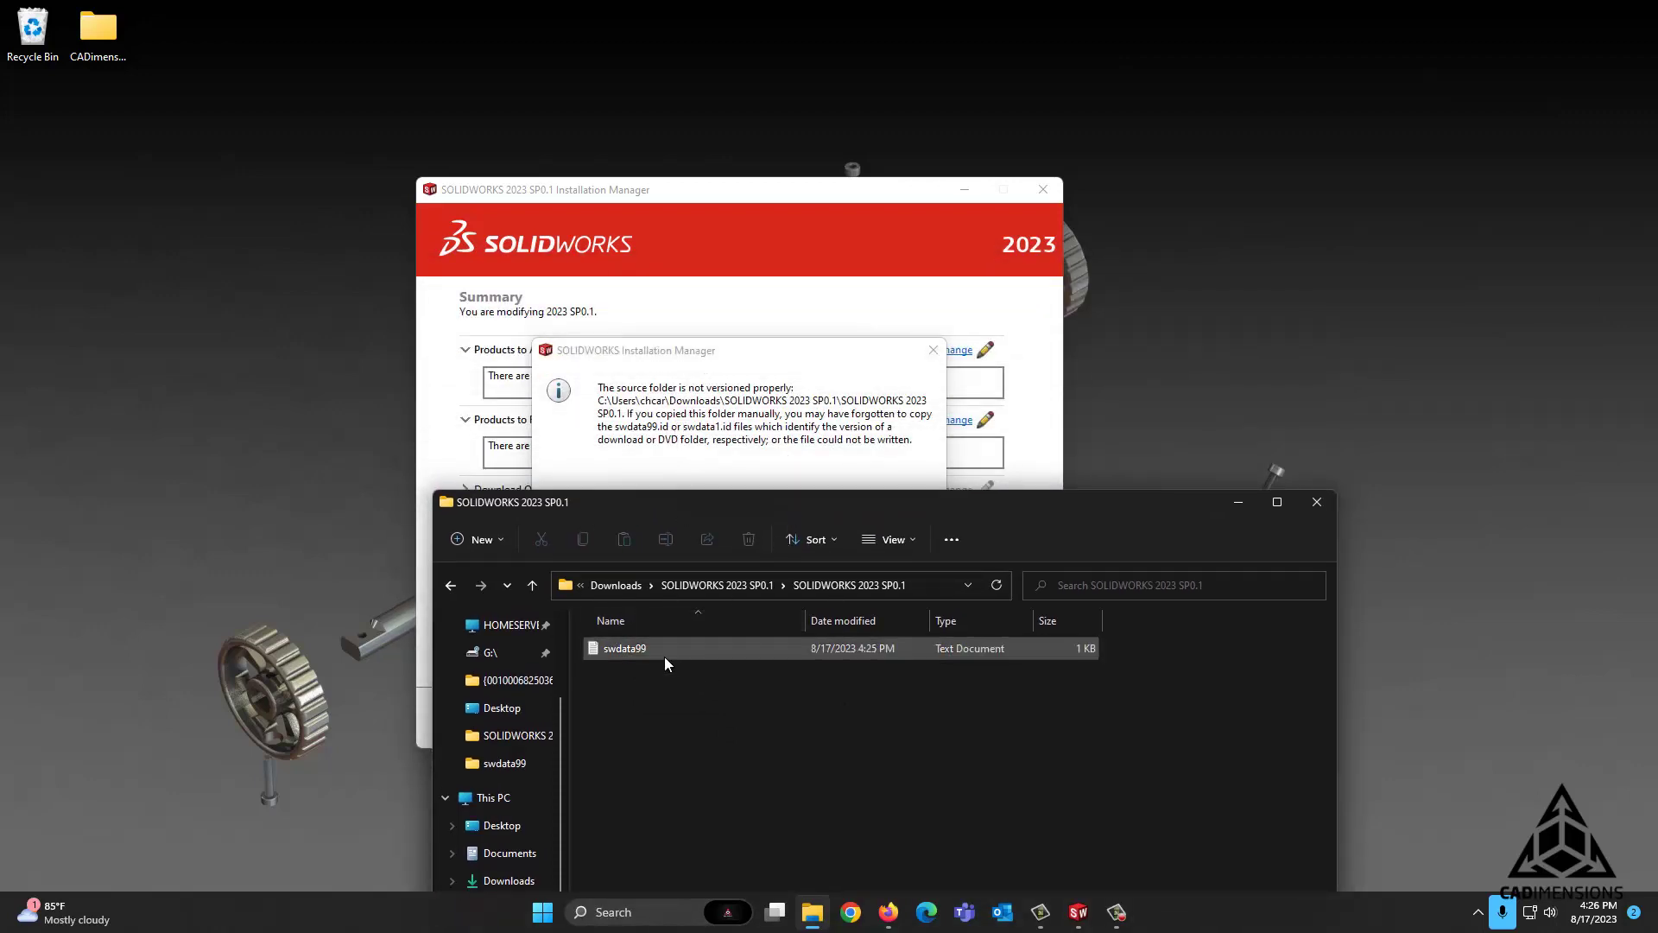
pyautogui.moveTo(884, 506); pyautogui.dragTo(874, 330)
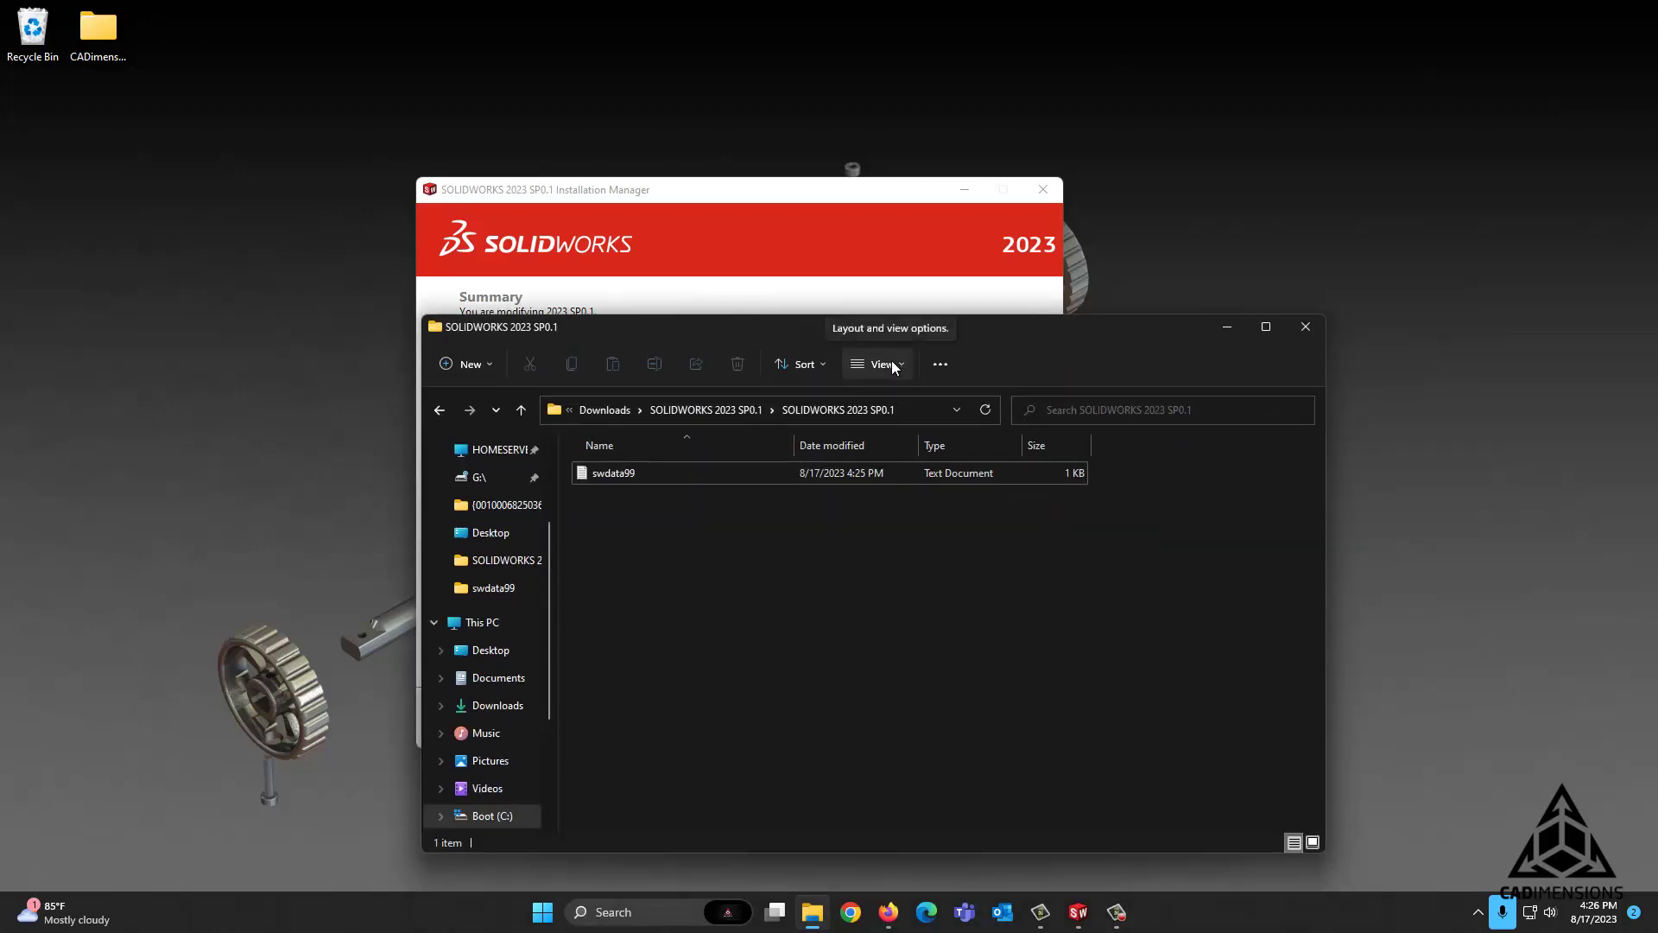
# - Turn on File name extensions in File Explorer's View > Show menu
pyautogui.click(892, 366)
pyautogui.moveTo(899, 660)
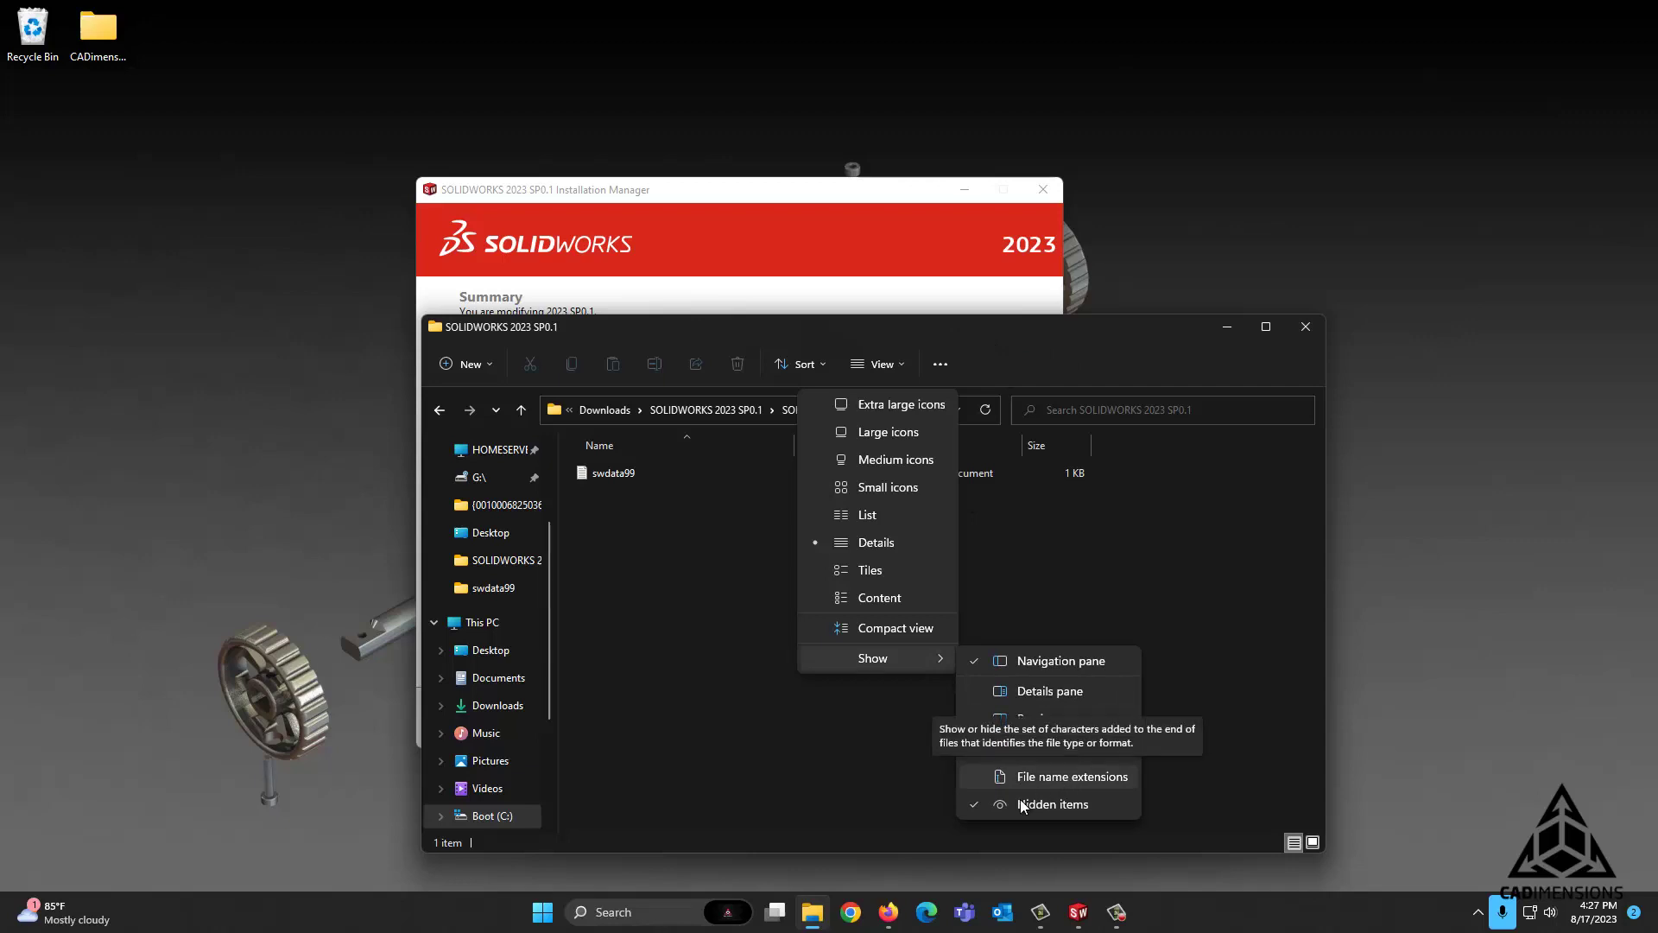
pyautogui.click(976, 777)
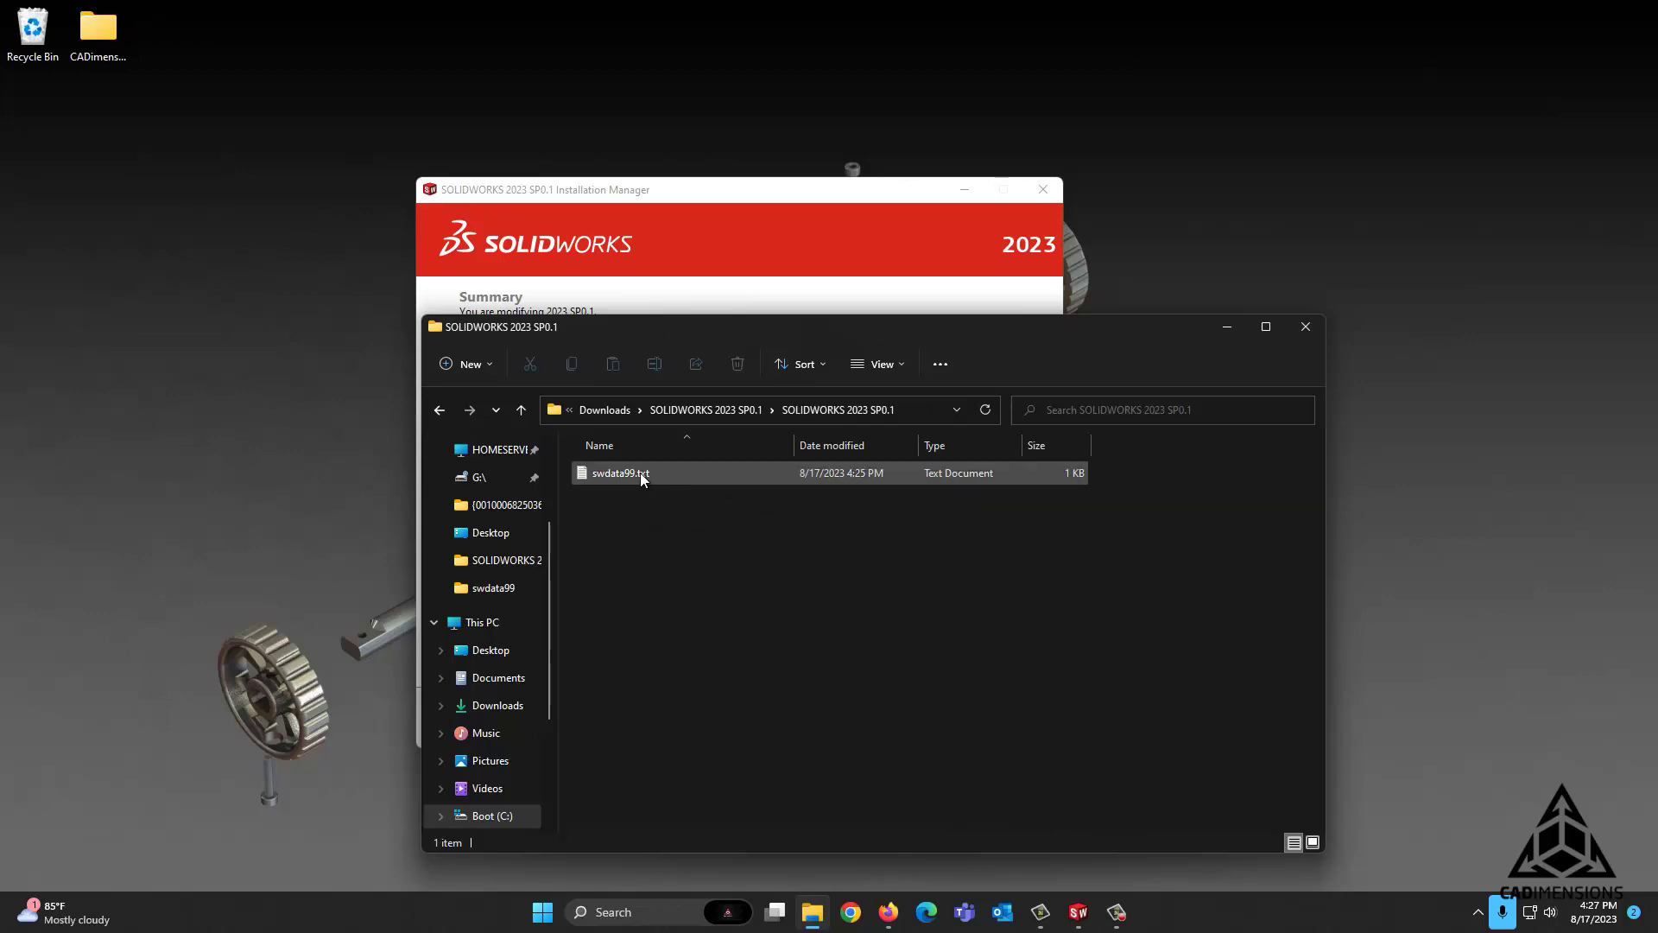
# - Rename swdata99.txt to swdata99.id and accept the extension-change warning
pyautogui.click(622, 475)
pyautogui.press('F2')
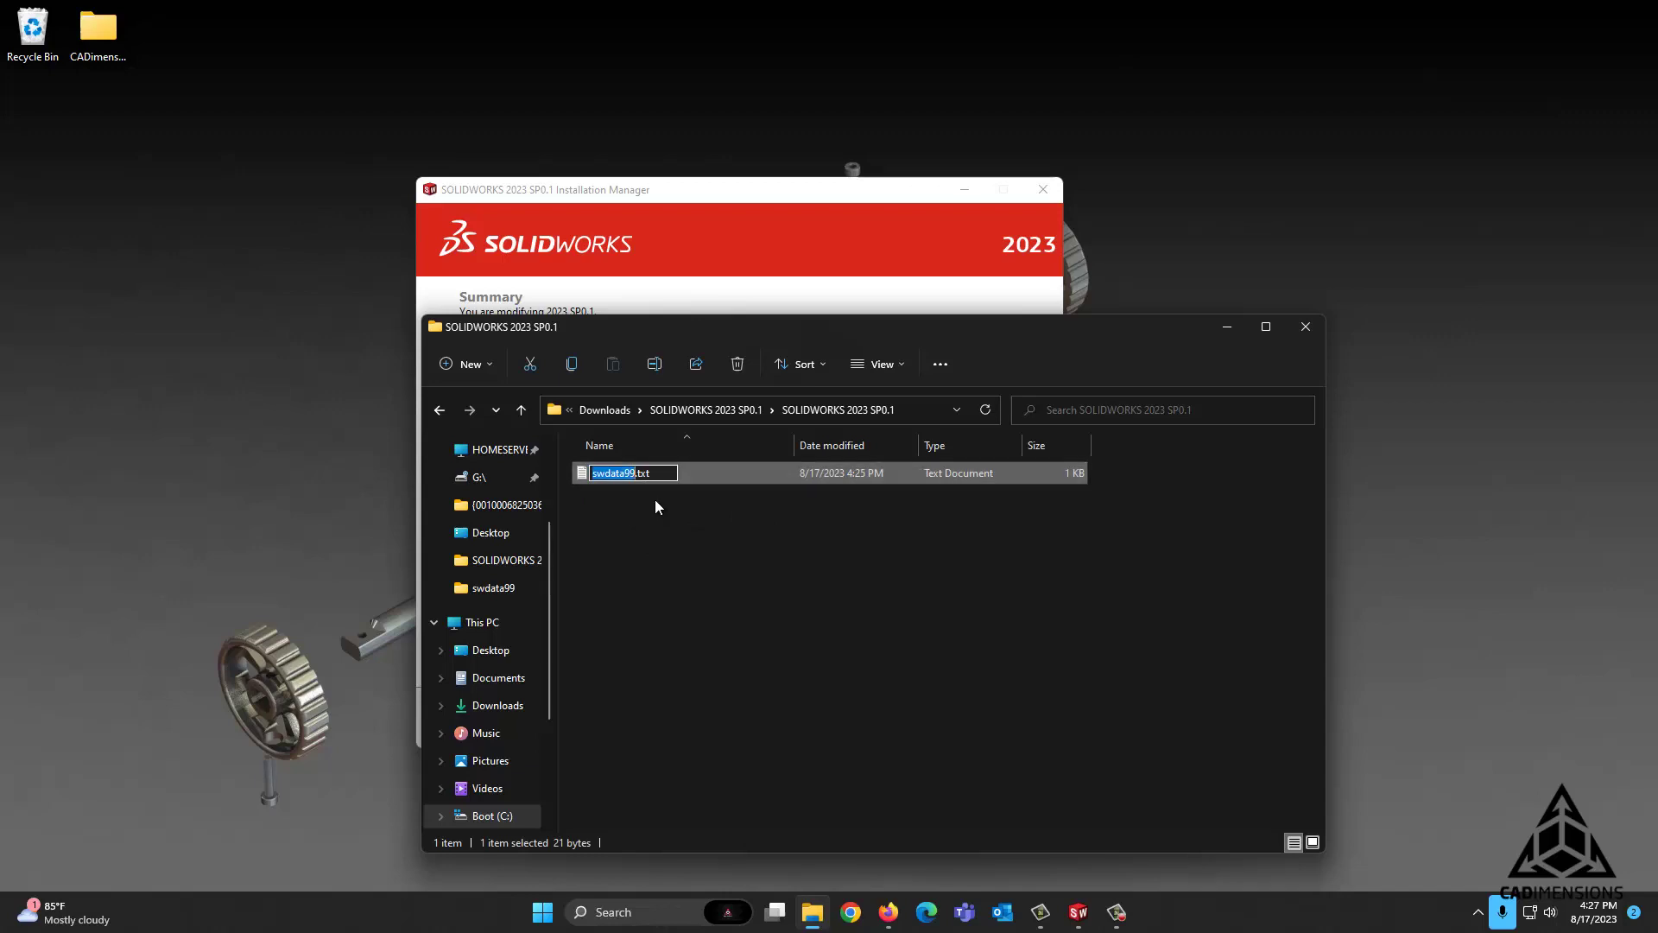
pyautogui.click(663, 474)
pyautogui.press('BackSpace')
pyautogui.press('BackSpace')
pyautogui.press('BackSpace')
pyautogui.write('ini')
pyautogui.press('Return')
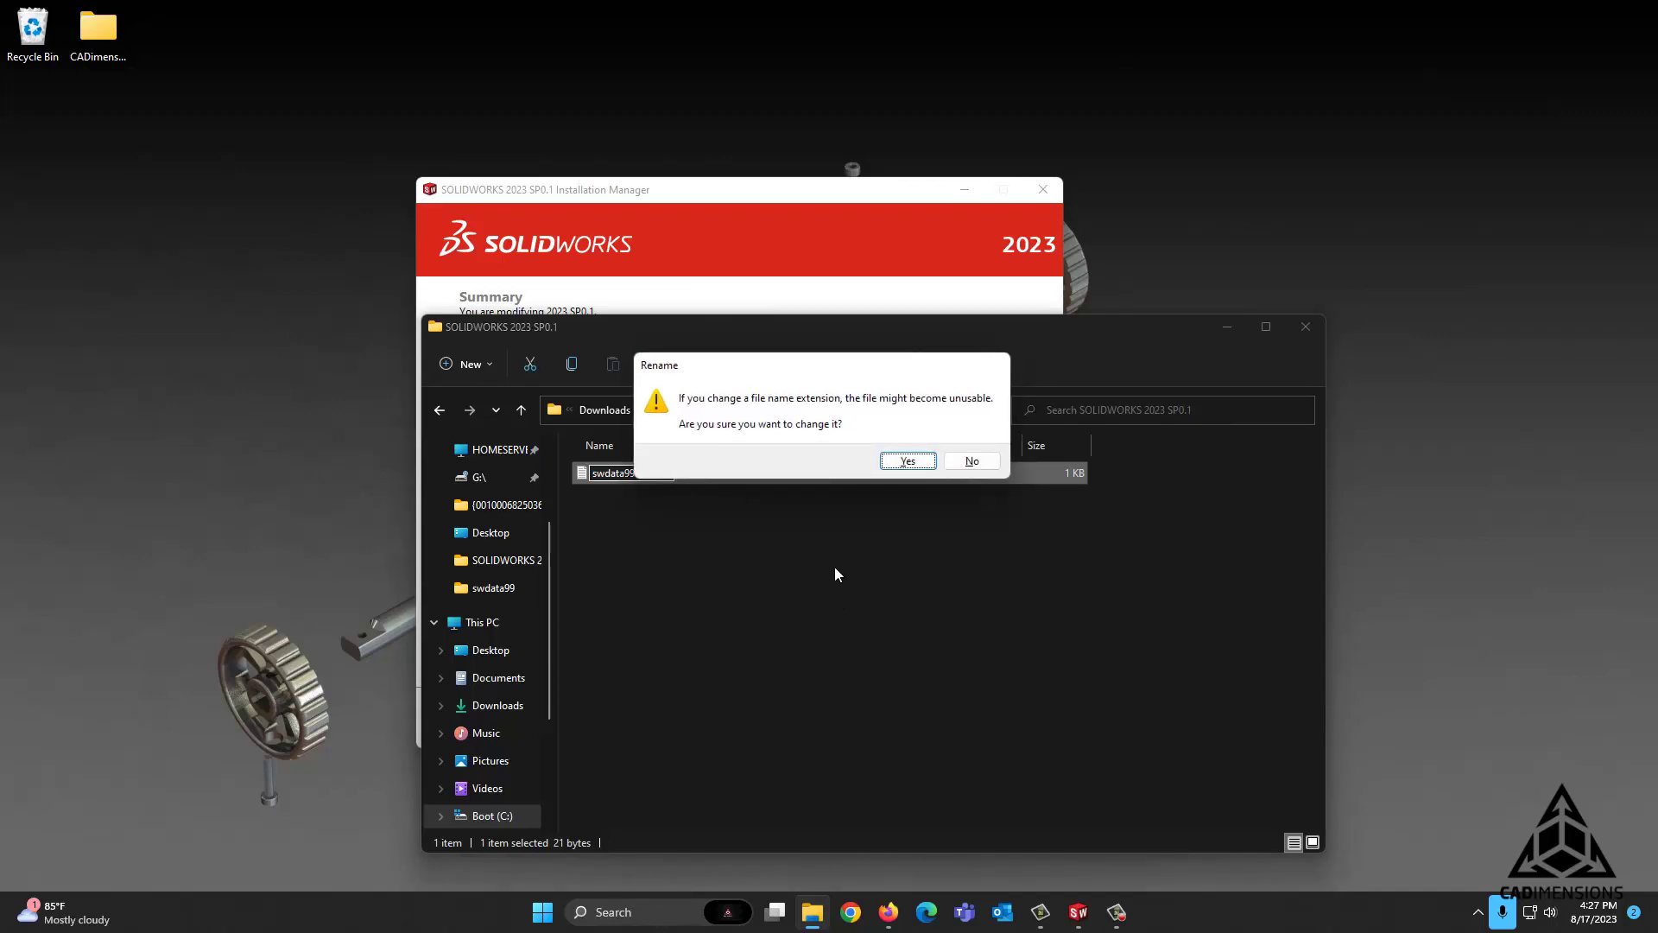
pyautogui.click(921, 463)
pyautogui.click(674, 524)
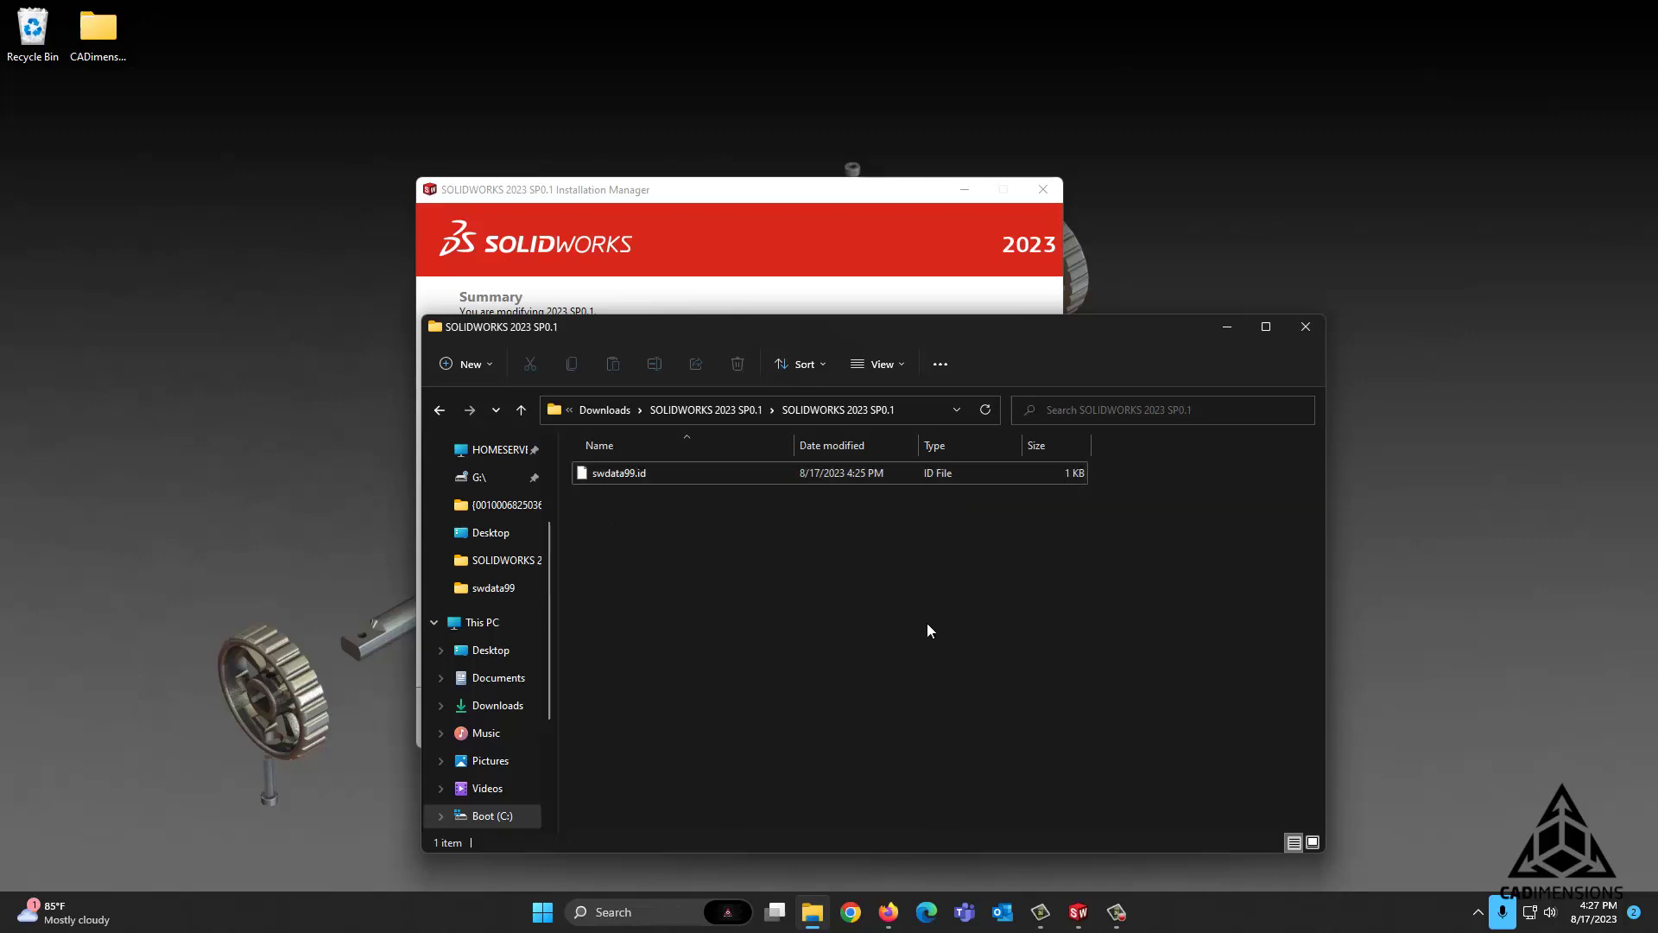
# - Dismiss the versioning warning in Installation Manager and restart the modification with Modify Now
pyautogui.click(886, 192)
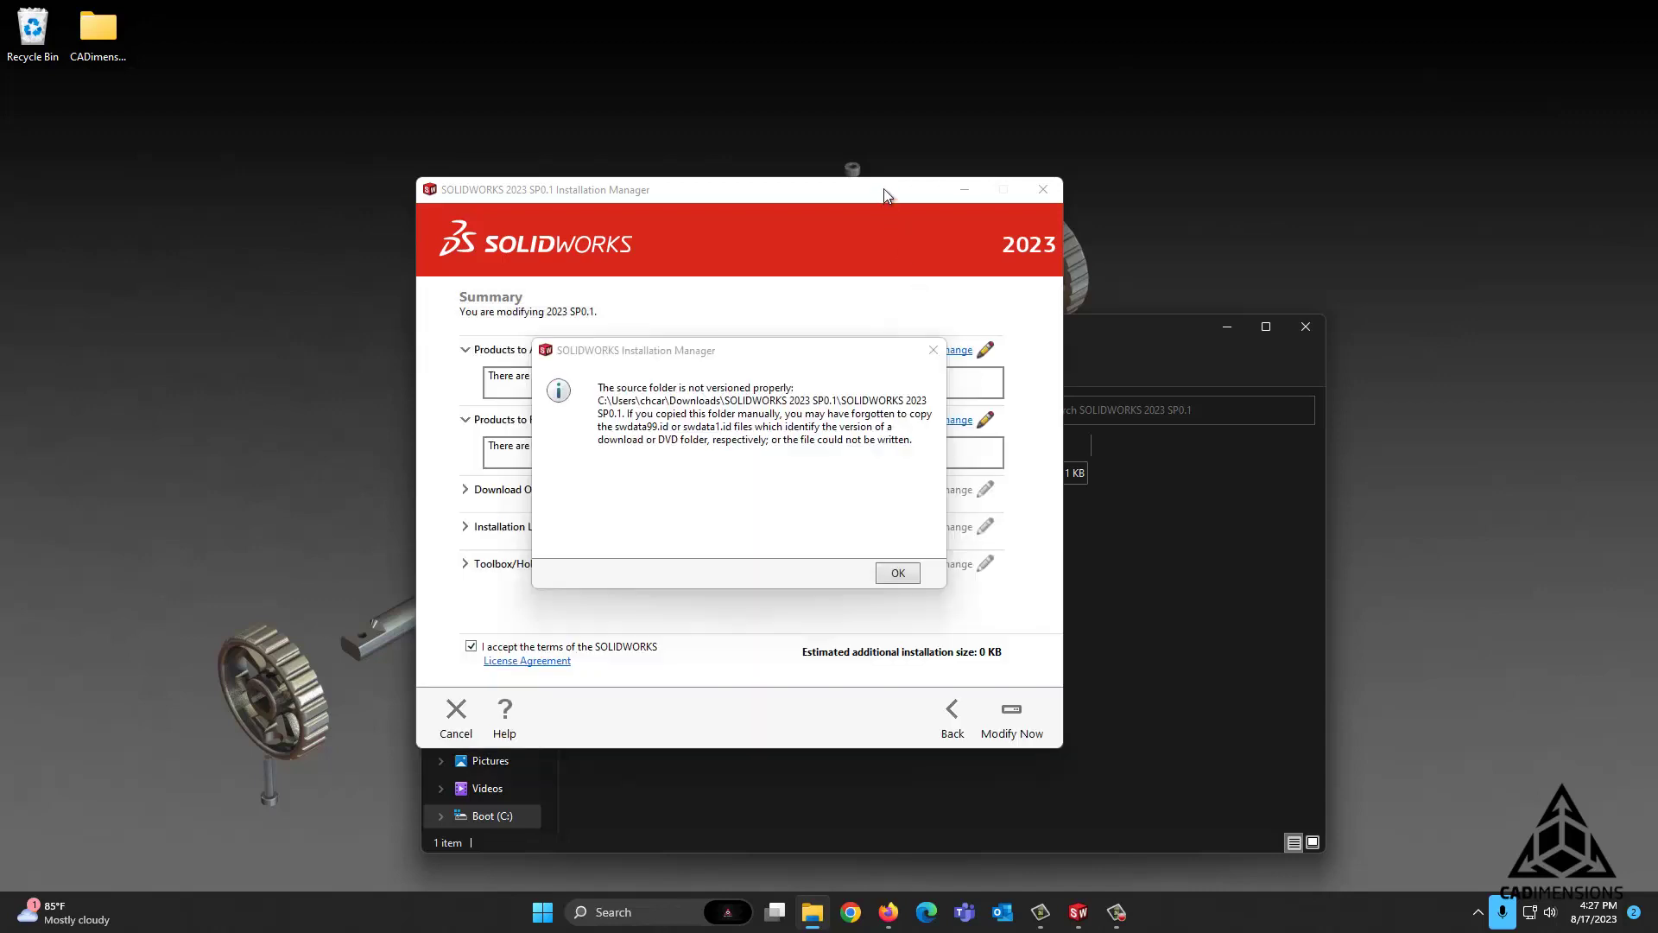
pyautogui.click(843, 529)
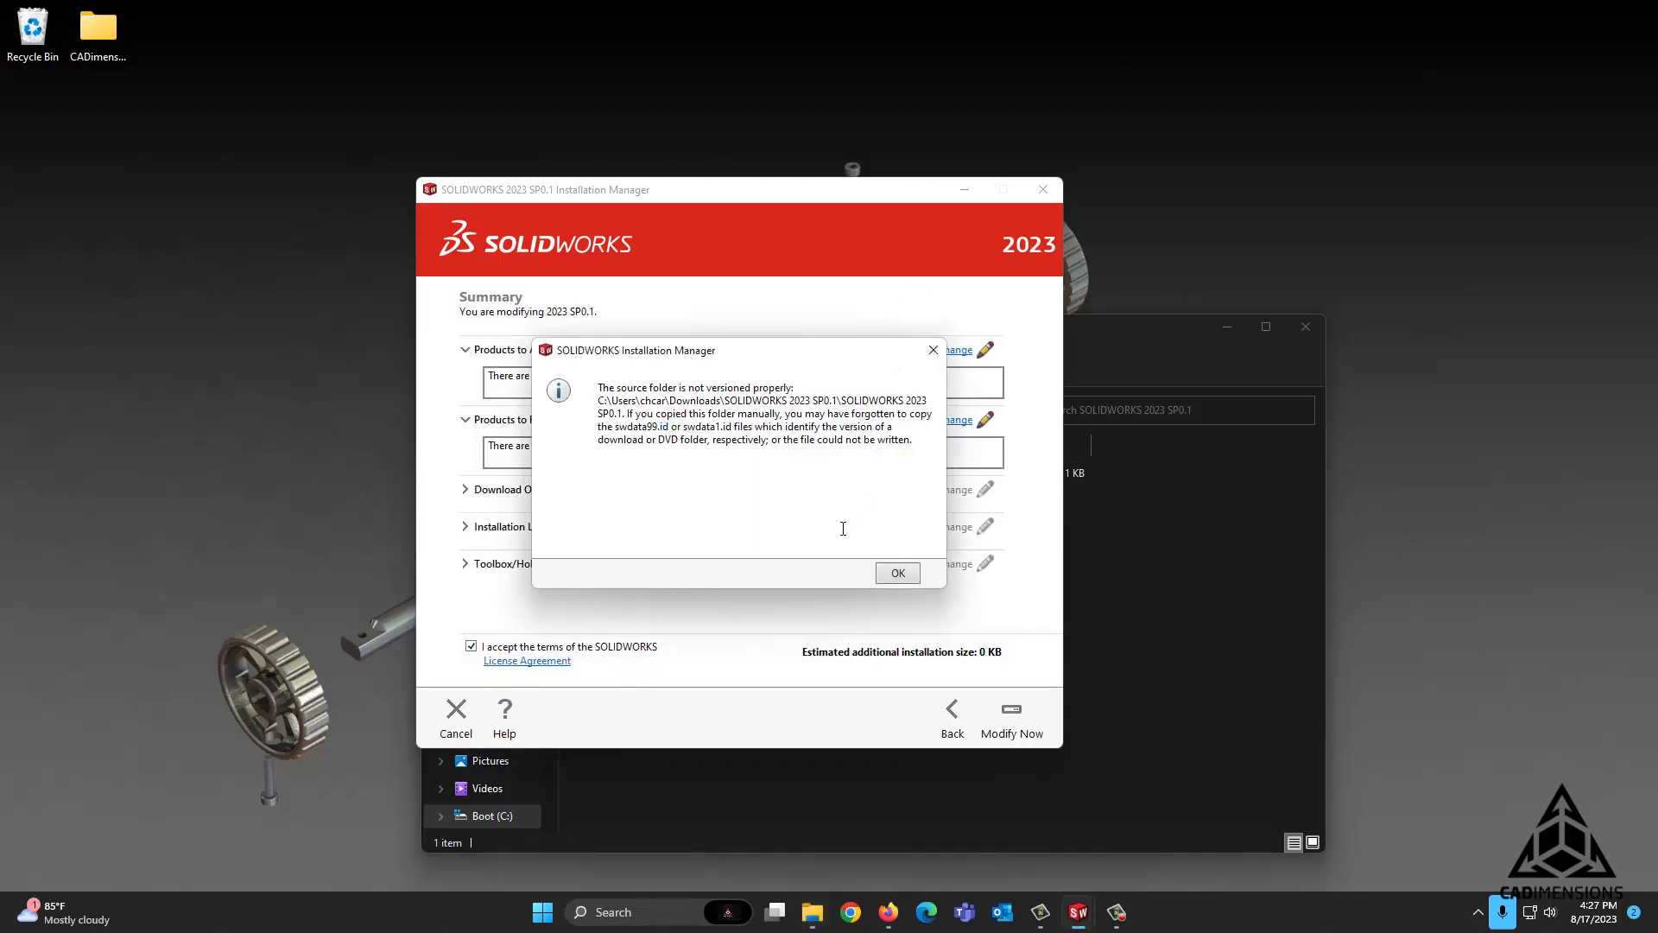
pyautogui.click(896, 573)
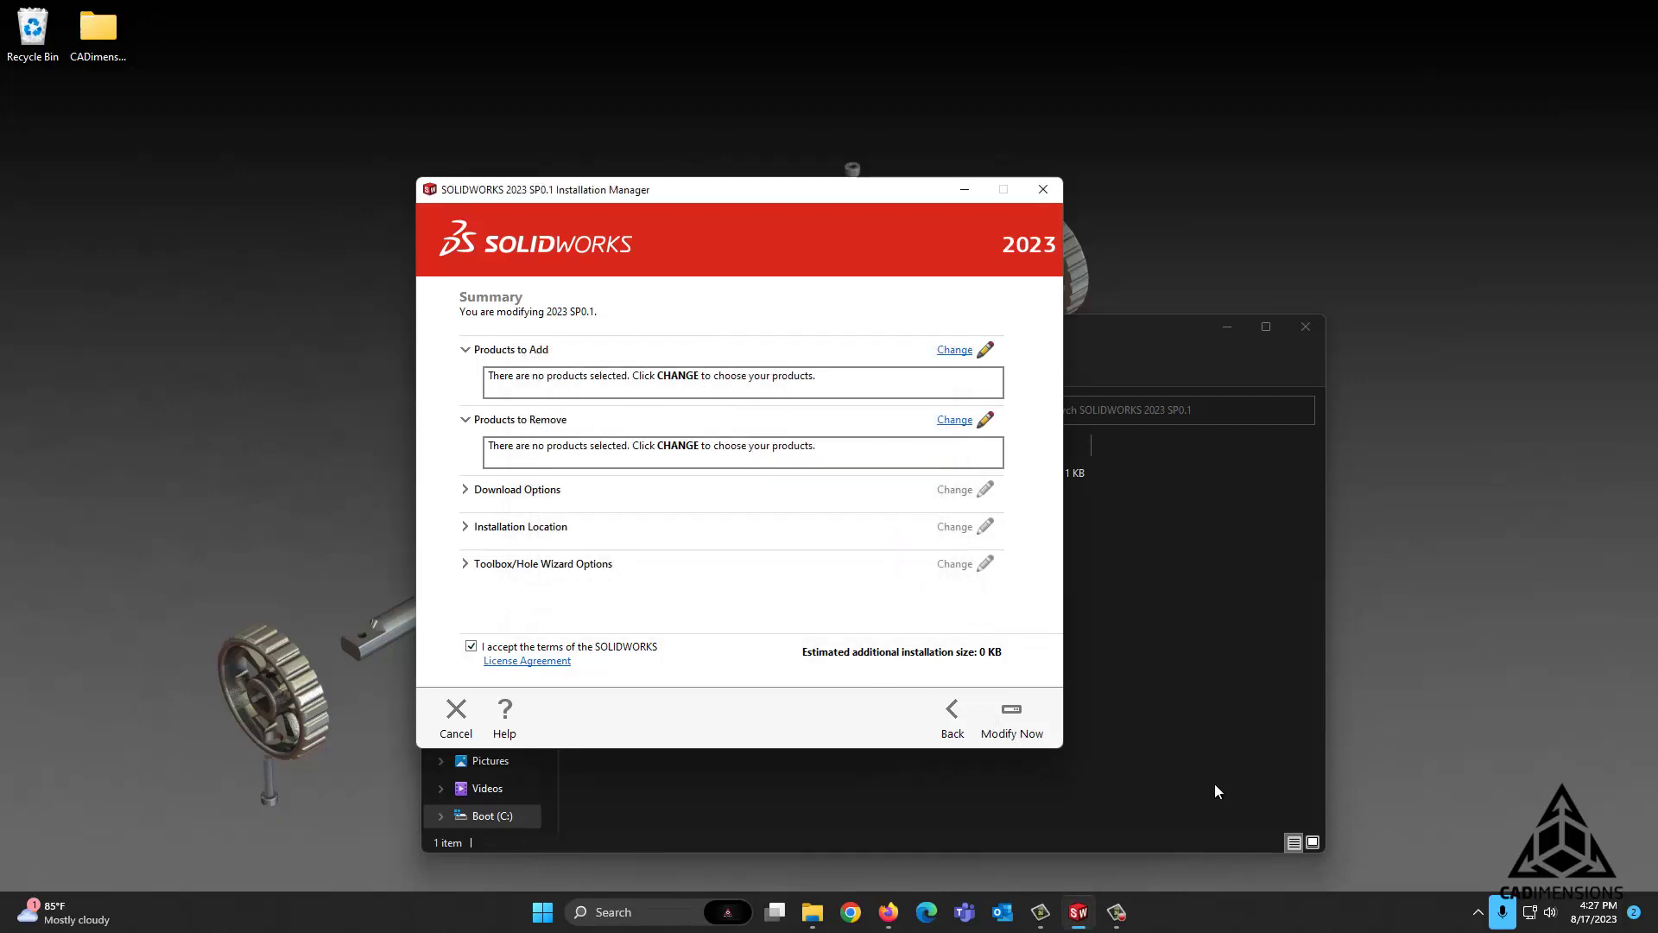
pyautogui.click(1012, 717)
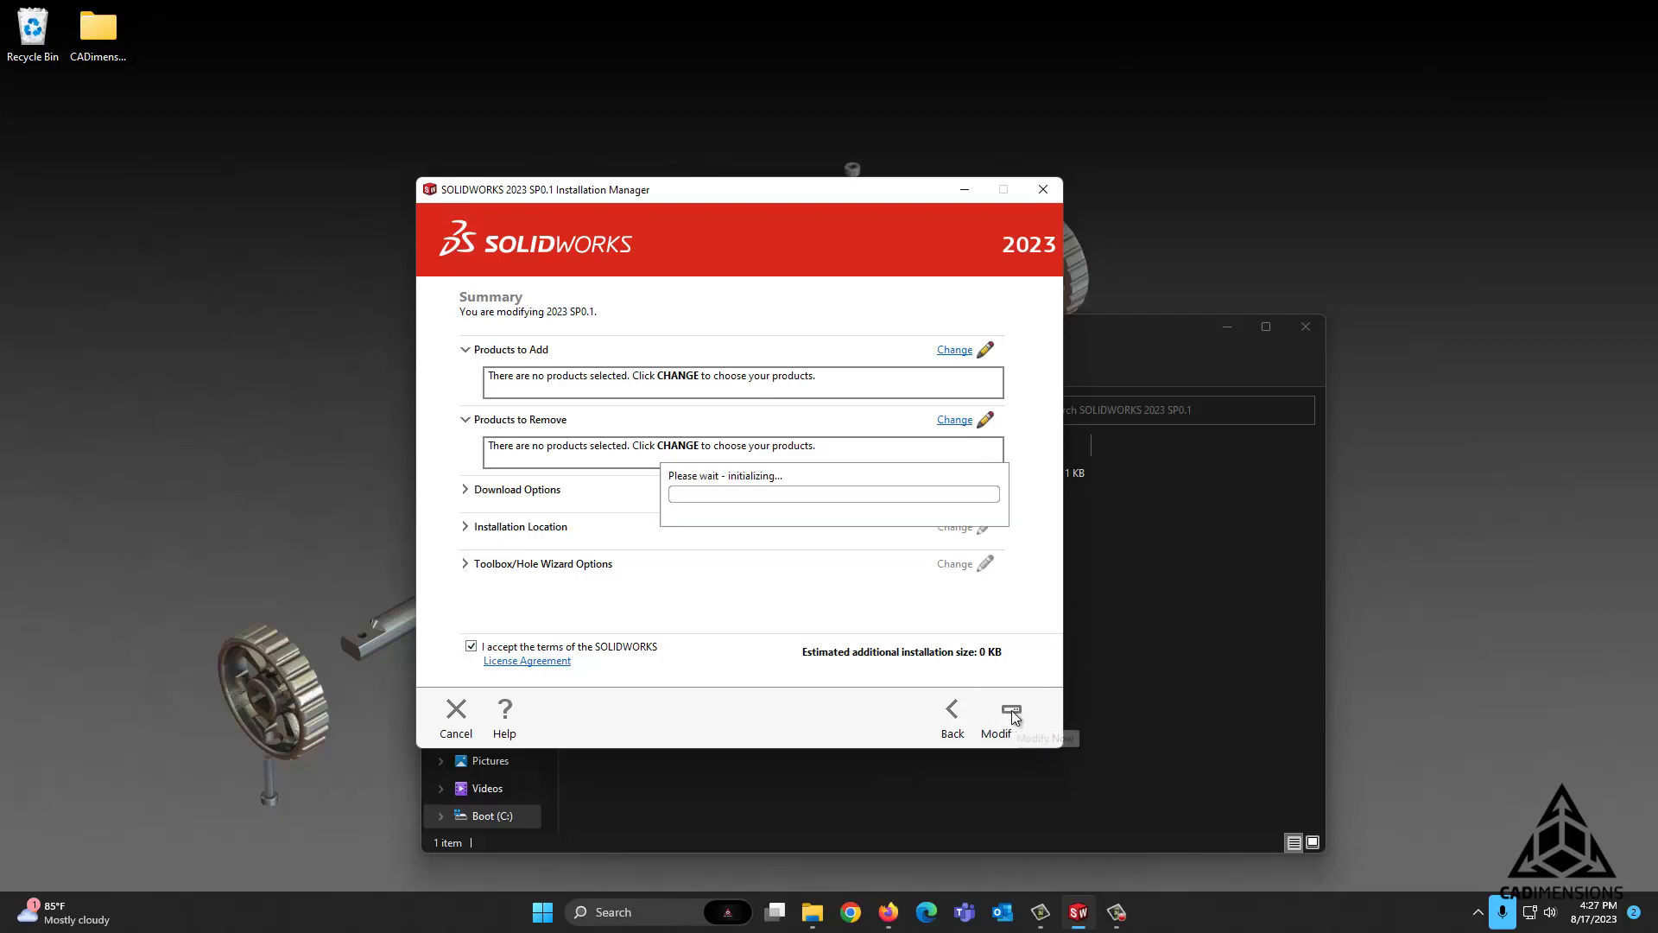